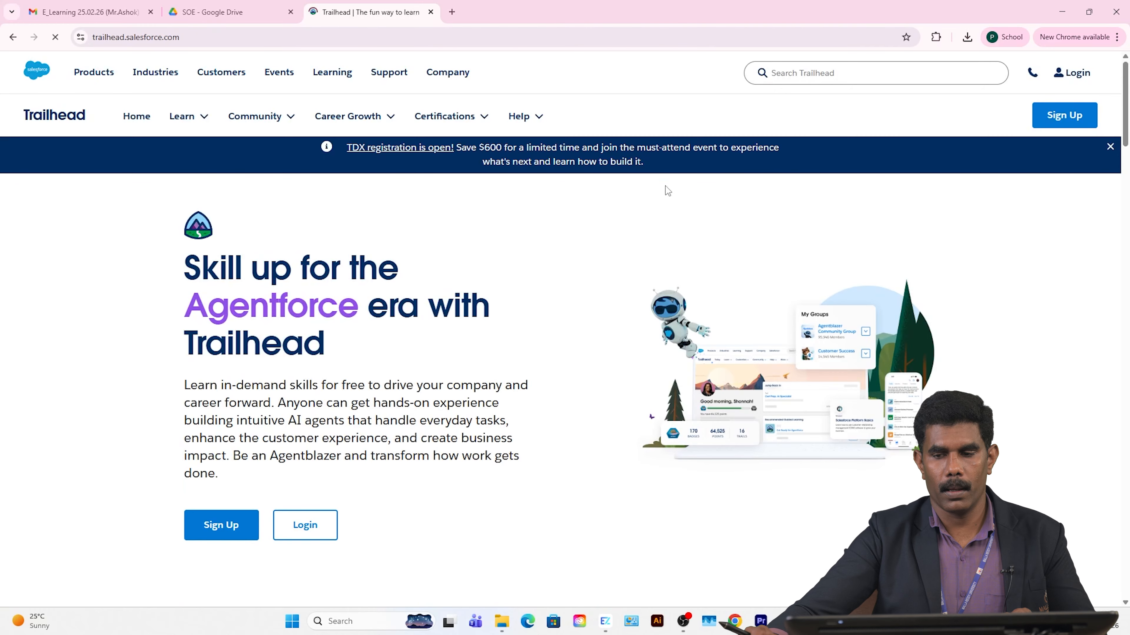
Step: Reach the Trailhead login page with Google, Salesforce, MuleSoft and Tableau sign-in options
{"action": "left_click", "coordinate": [1059, 80]}
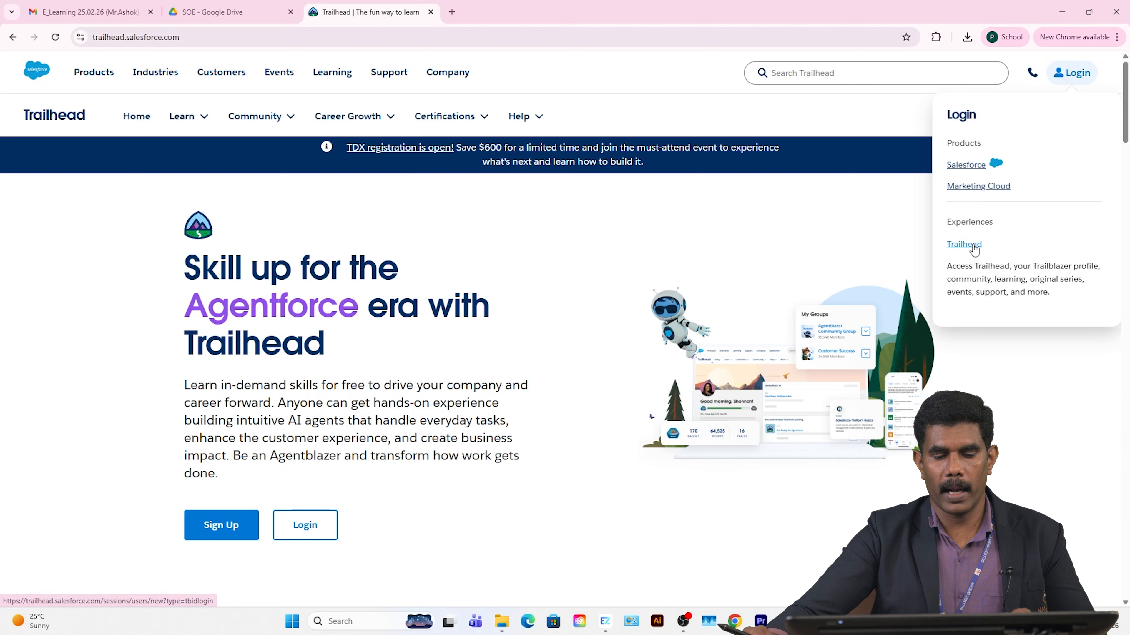
{"action": "mouse_move", "coordinate": [1085, 83]}
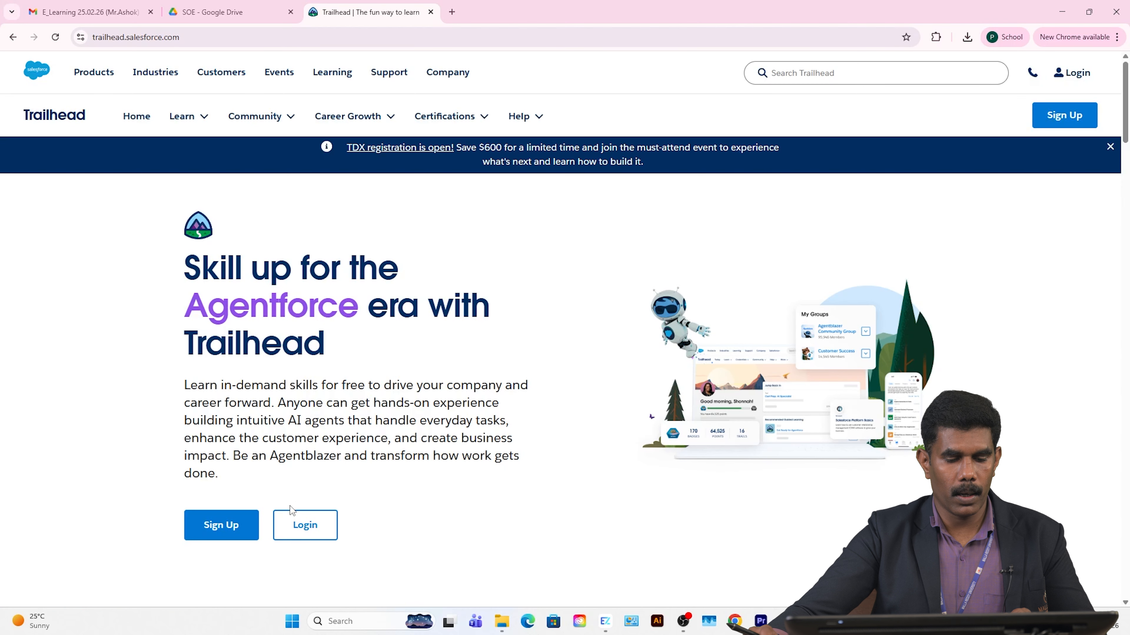
{"action": "left_click", "coordinate": [305, 526]}
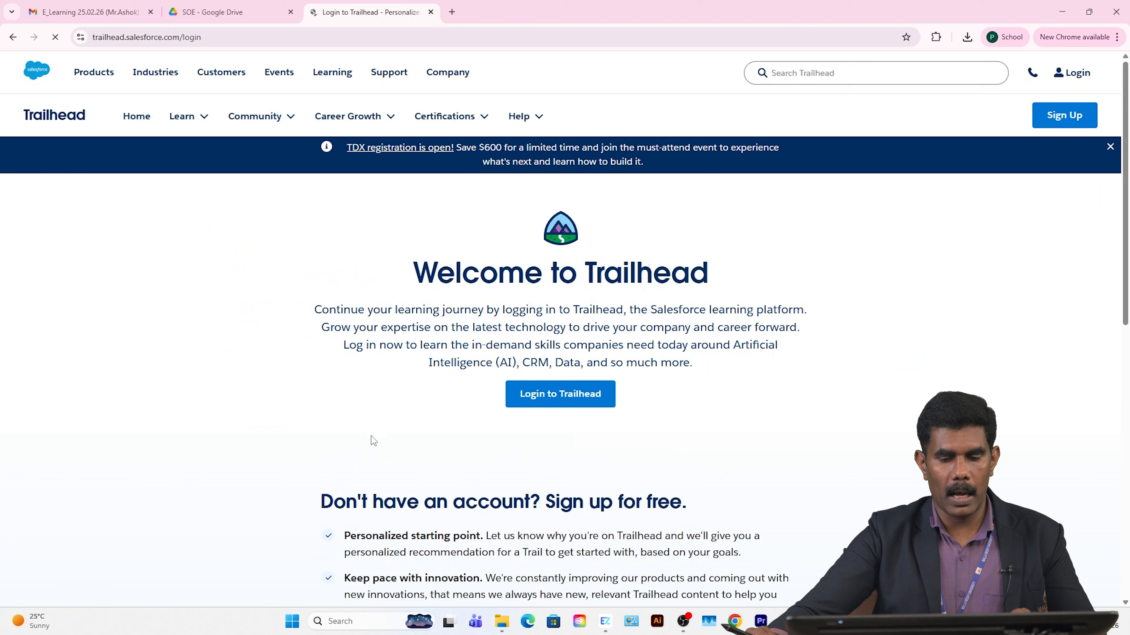
{"action": "left_click", "coordinate": [566, 402]}
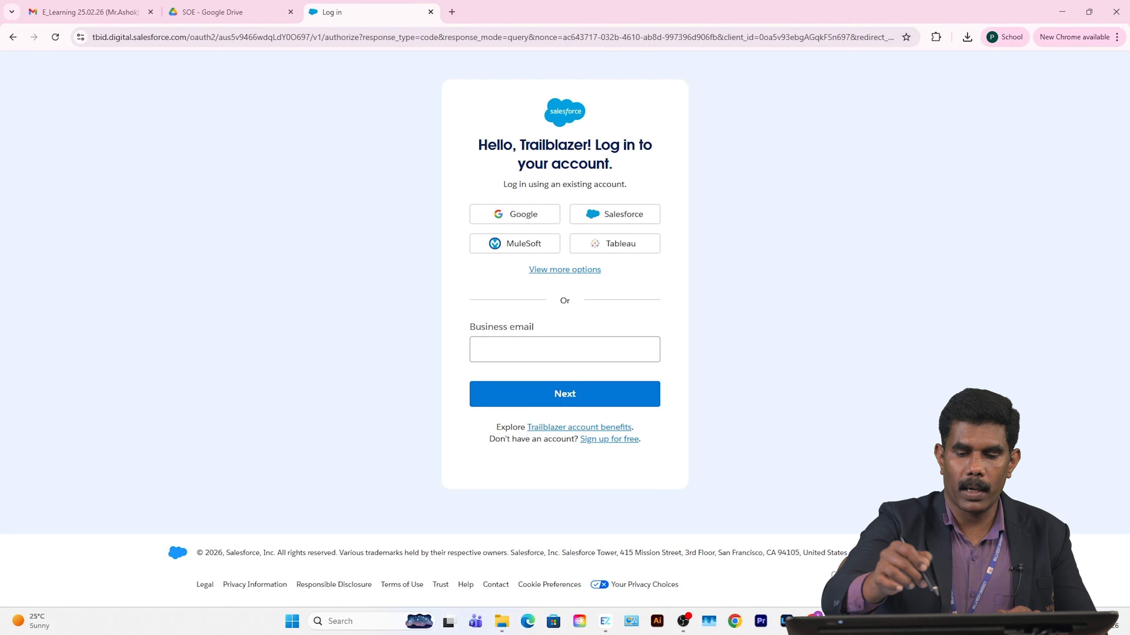
Step: Sign in with a different Google account, entering its e-mail address and password
{"action": "left_click", "coordinate": [532, 216]}
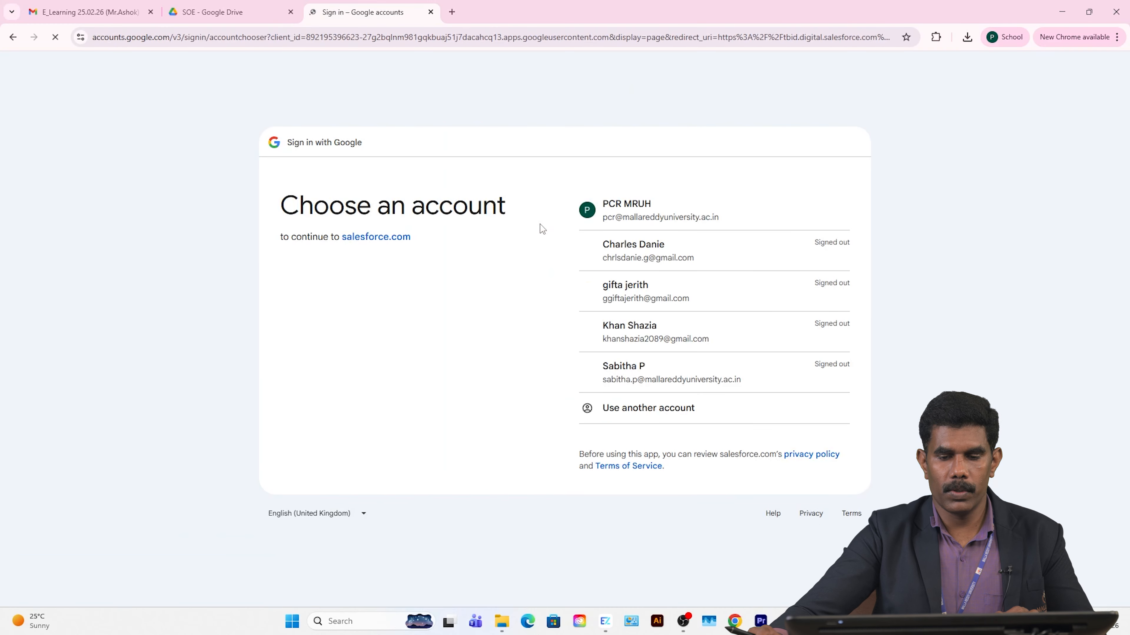
{"action": "left_click", "coordinate": [665, 408]}
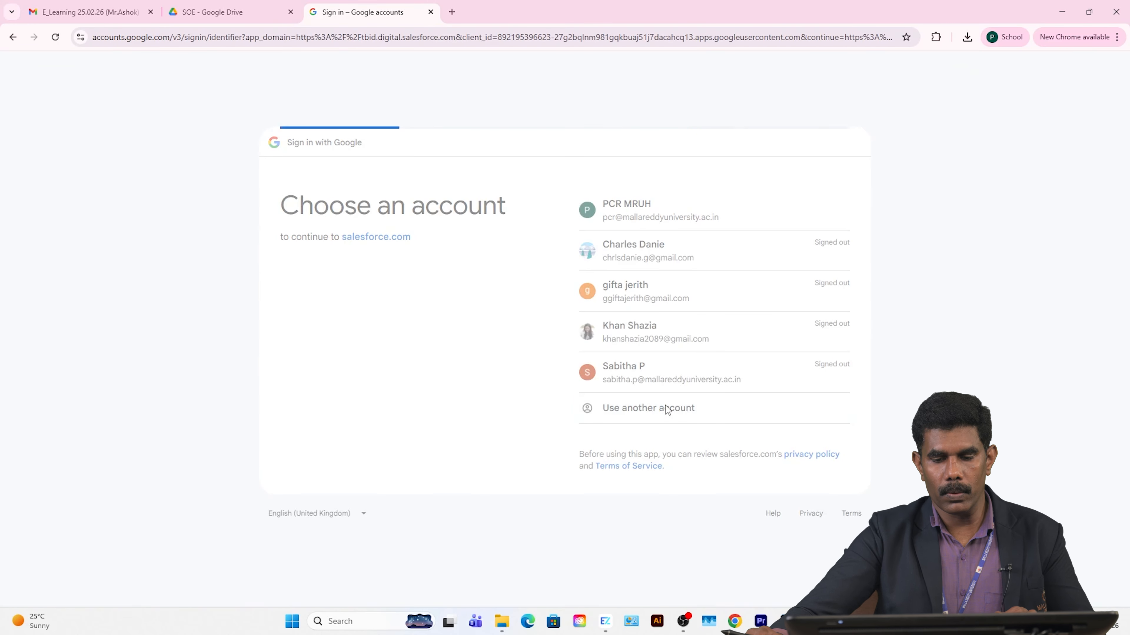
{"action": "left_click", "coordinate": [618, 273]}
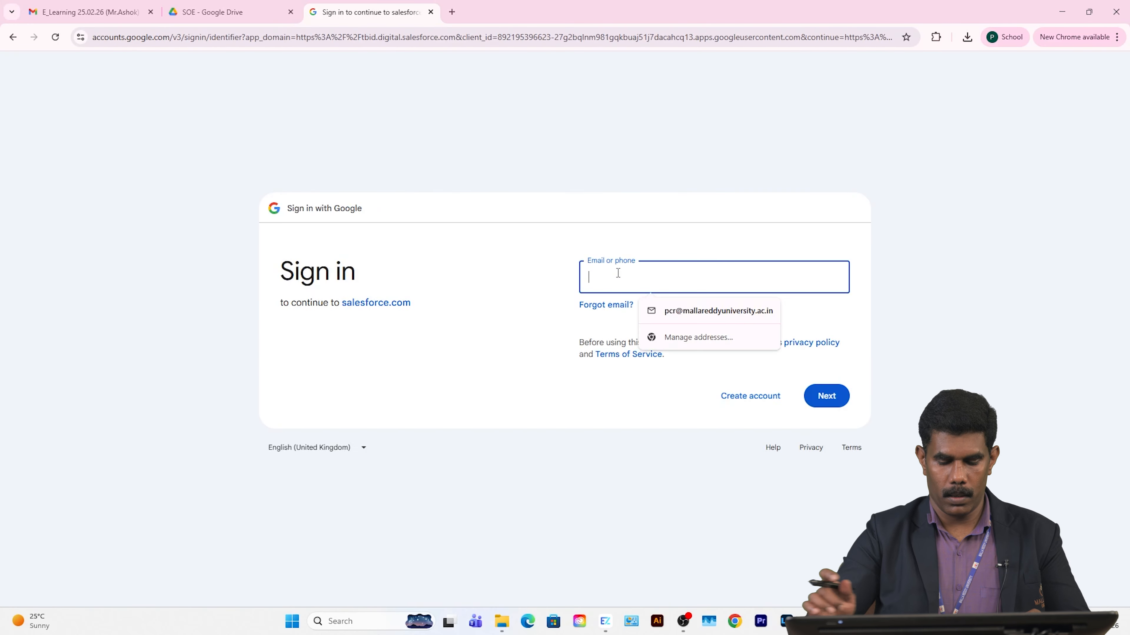
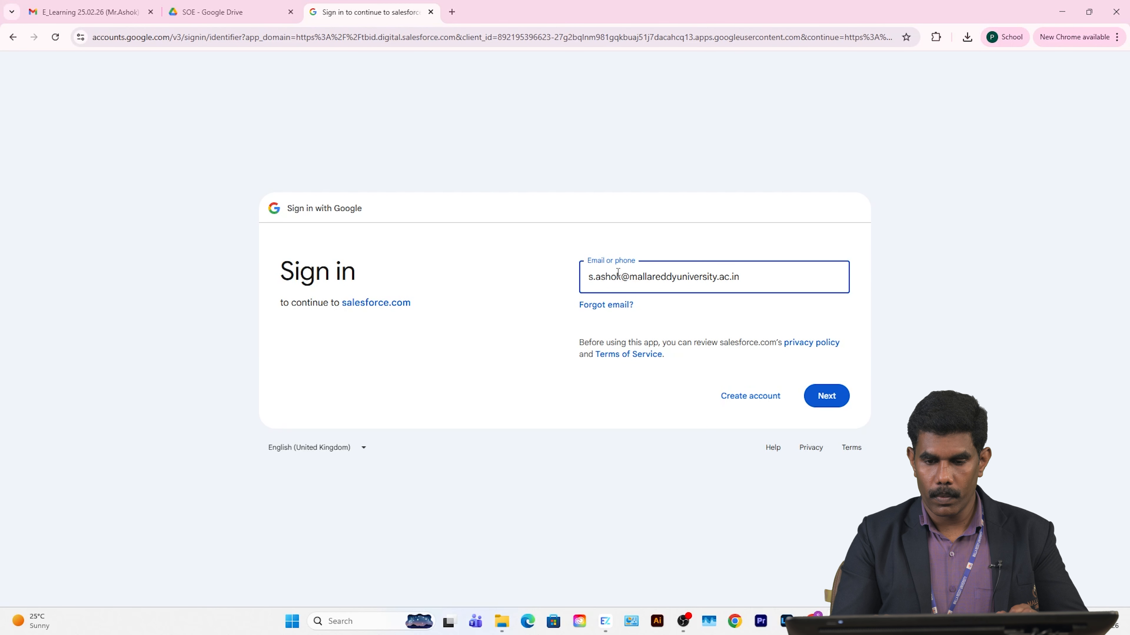
{"action": "key", "text": "Return"}
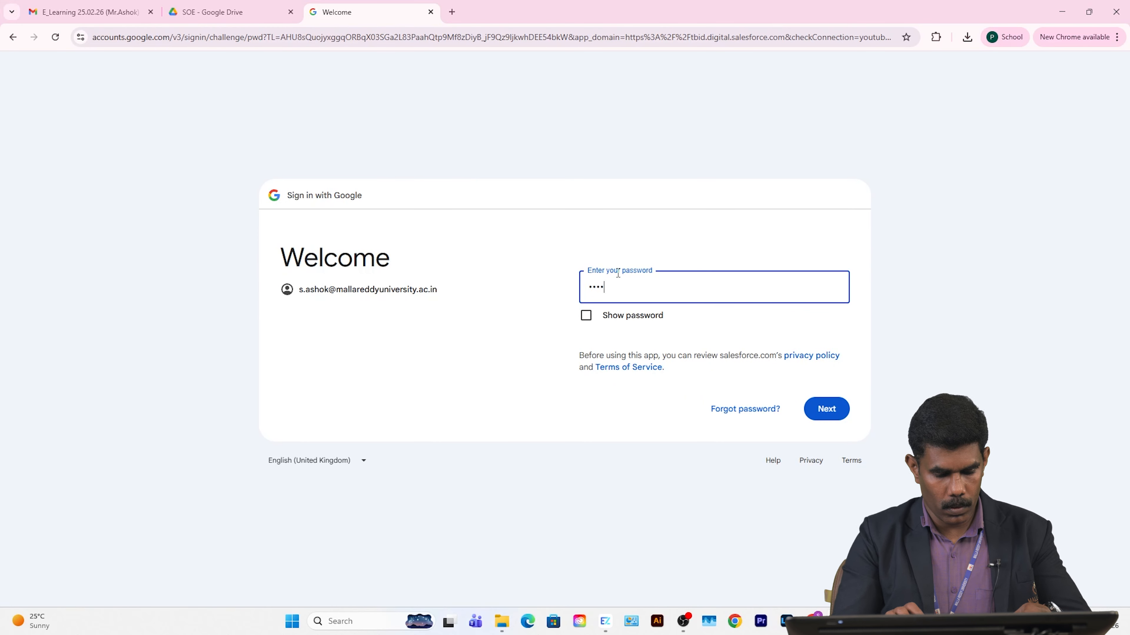
{"action": "type", "text": "•••••••••••"}
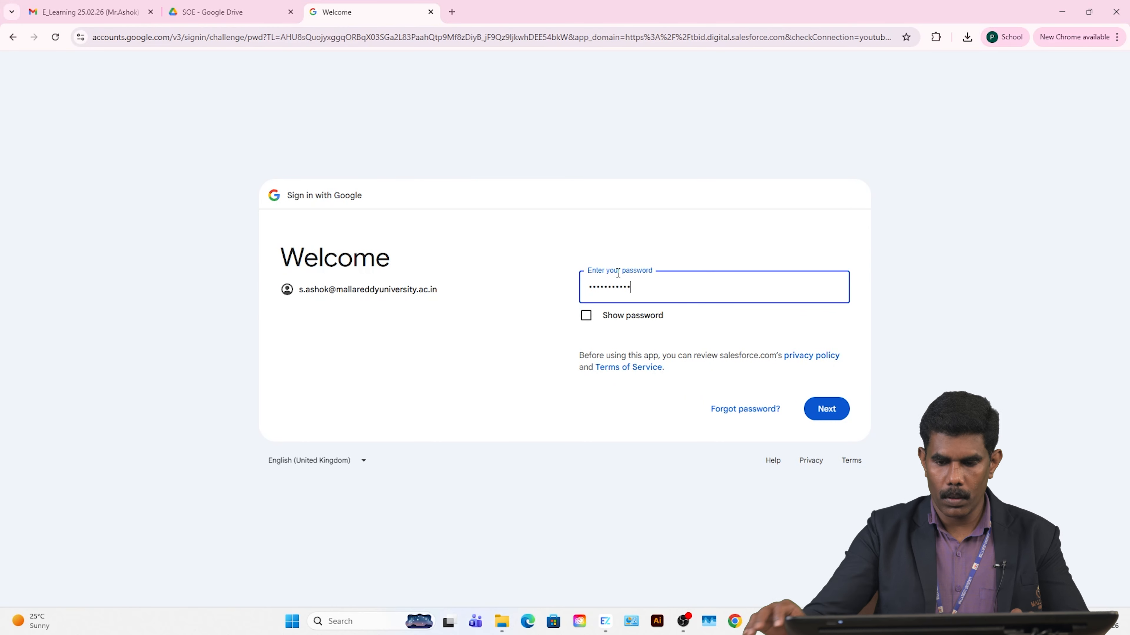
{"action": "left_click", "coordinate": [827, 409]}
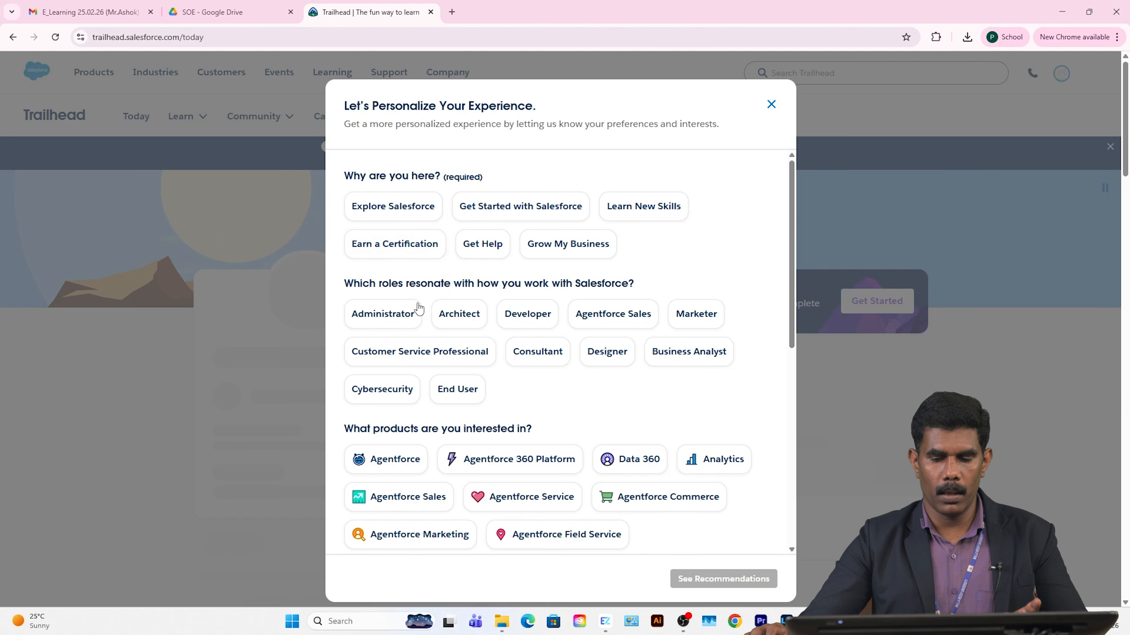
Step: Close the Let's Personalize Your Experience survey and bring up the profile avatar menu
{"action": "left_click", "coordinate": [772, 104]}
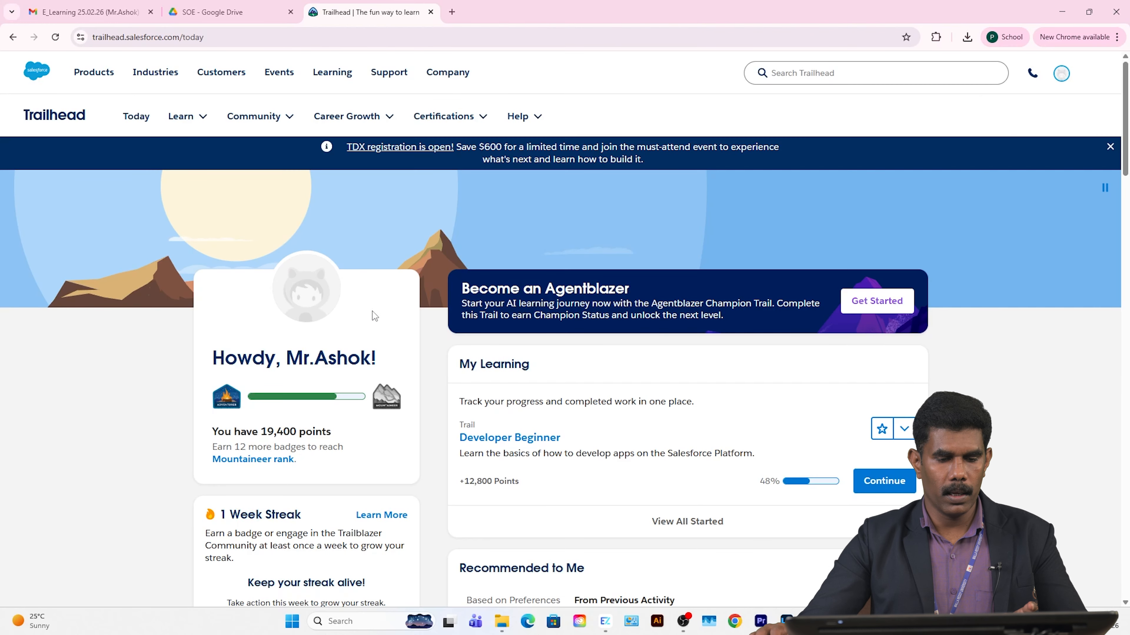
{"action": "scroll", "coordinate": [280, 410], "scroll_direction": "down", "scroll_amount": 1}
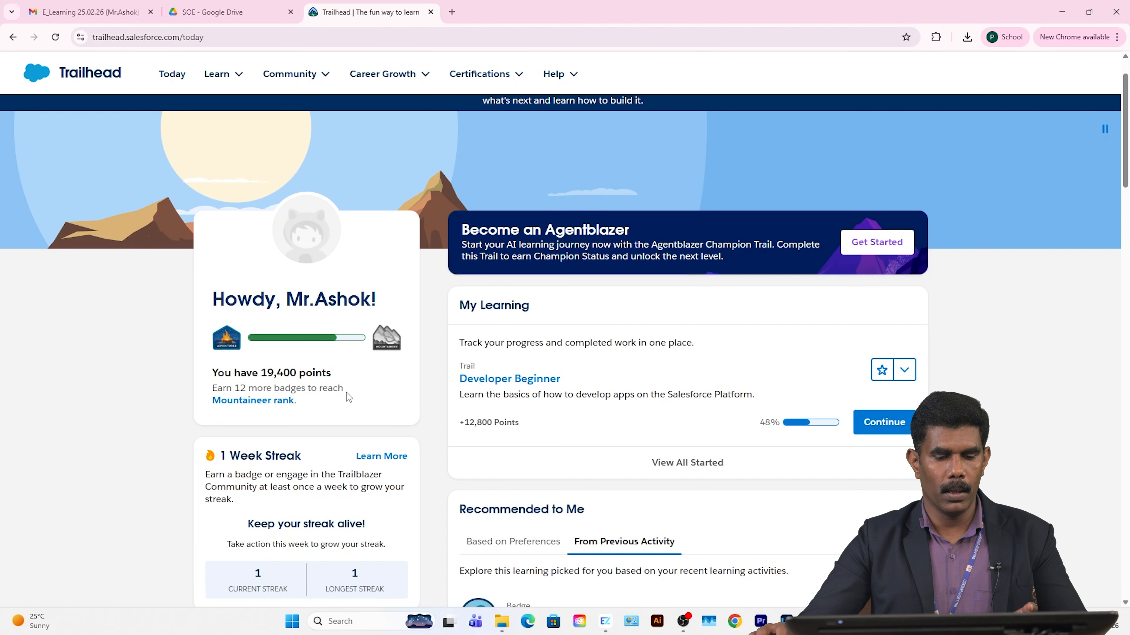
{"action": "scroll", "coordinate": [1040, 161], "scroll_direction": "up", "scroll_amount": 1}
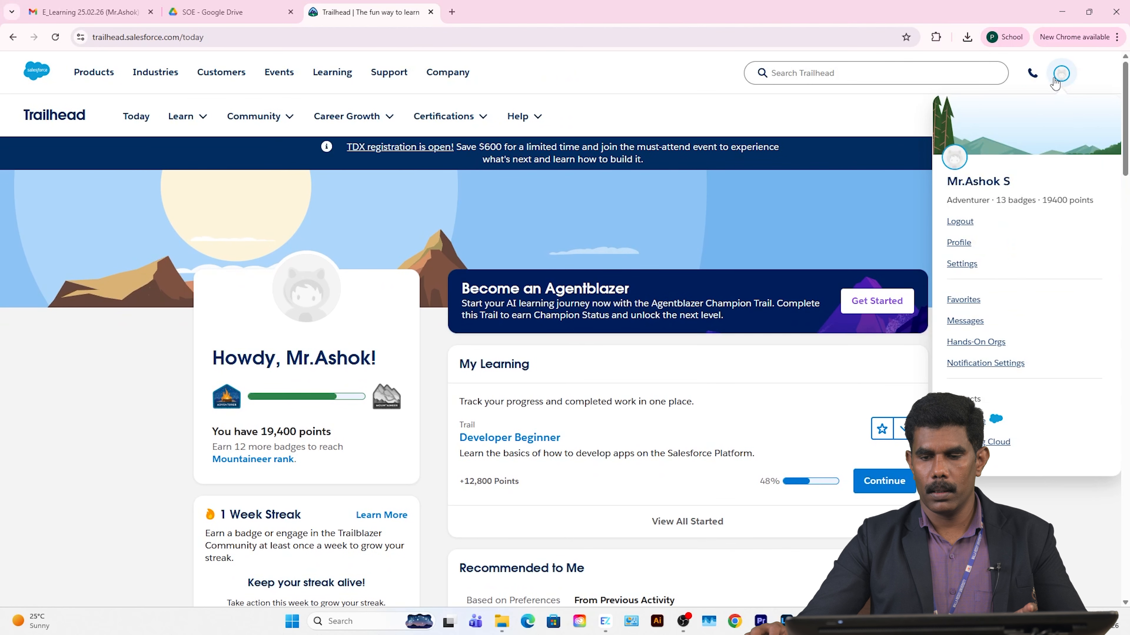
{"action": "mouse_move", "coordinate": [1060, 92]}
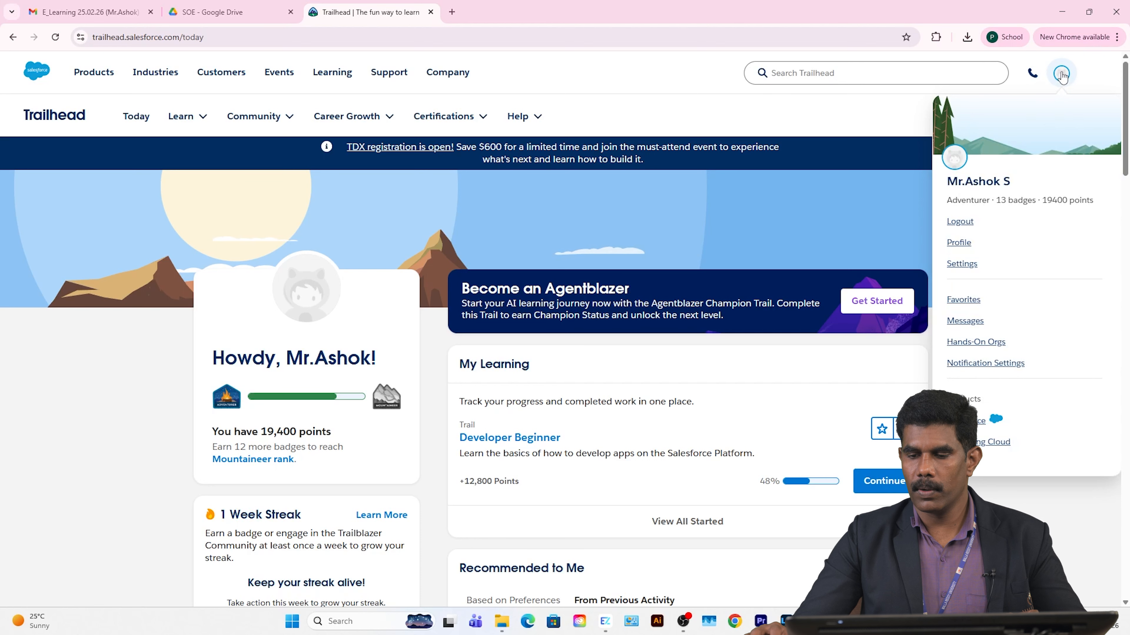
Step: Open Hands-On Orgs and highlight the 3 connected orgs: App Playgrouund, II-II ZETA, II-II GAMMA
{"action": "left_click", "coordinate": [978, 344]}
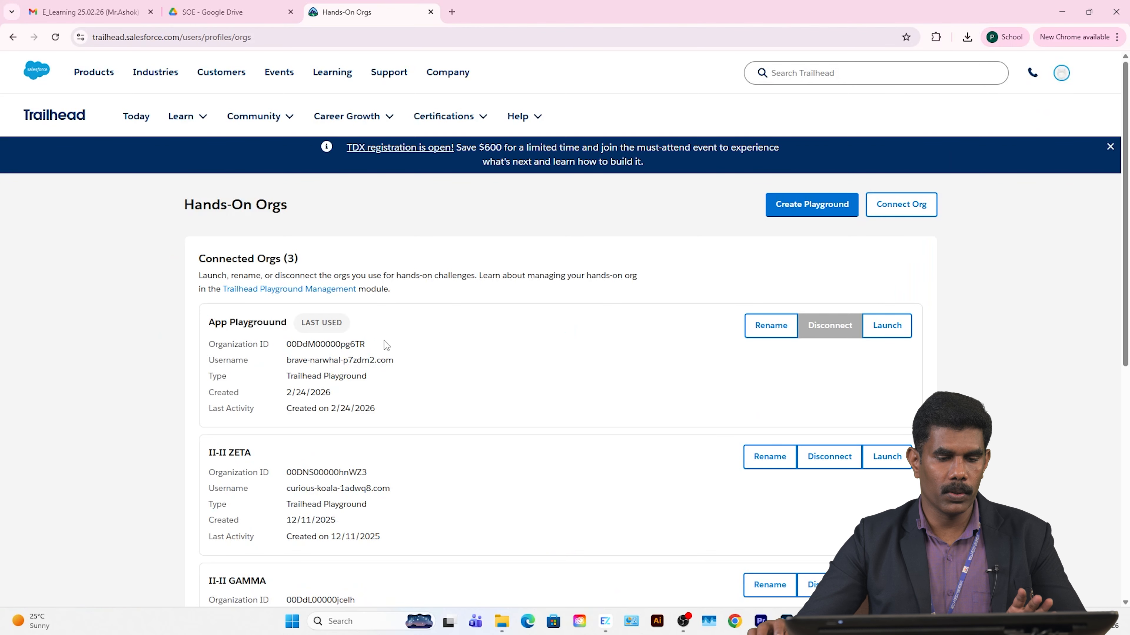
{"action": "scroll", "coordinate": [273, 256], "scroll_direction": "down", "scroll_amount": 1}
{"action": "scroll", "coordinate": [281, 251], "scroll_direction": "up", "scroll_amount": 1}
{"action": "left_click_drag", "start_coordinate": [289, 259], "coordinate": [316, 261]}
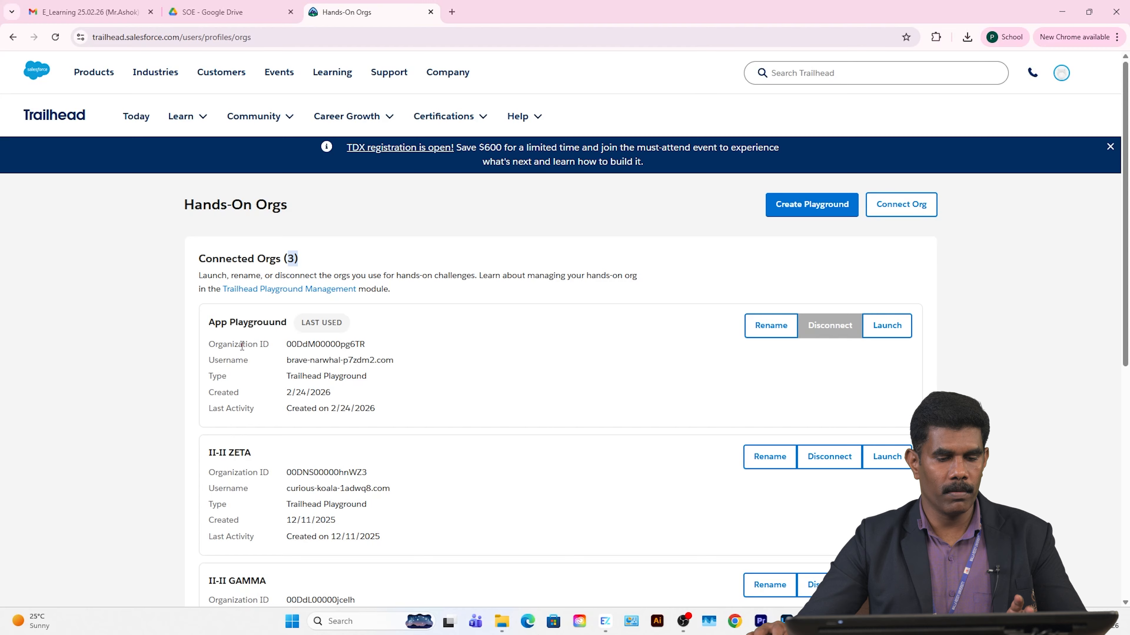
{"action": "left_click_drag", "start_coordinate": [220, 324], "coordinate": [290, 325]}
{"action": "left_click", "coordinate": [214, 439]}
{"action": "left_click_drag", "start_coordinate": [212, 454], "coordinate": [259, 455]}
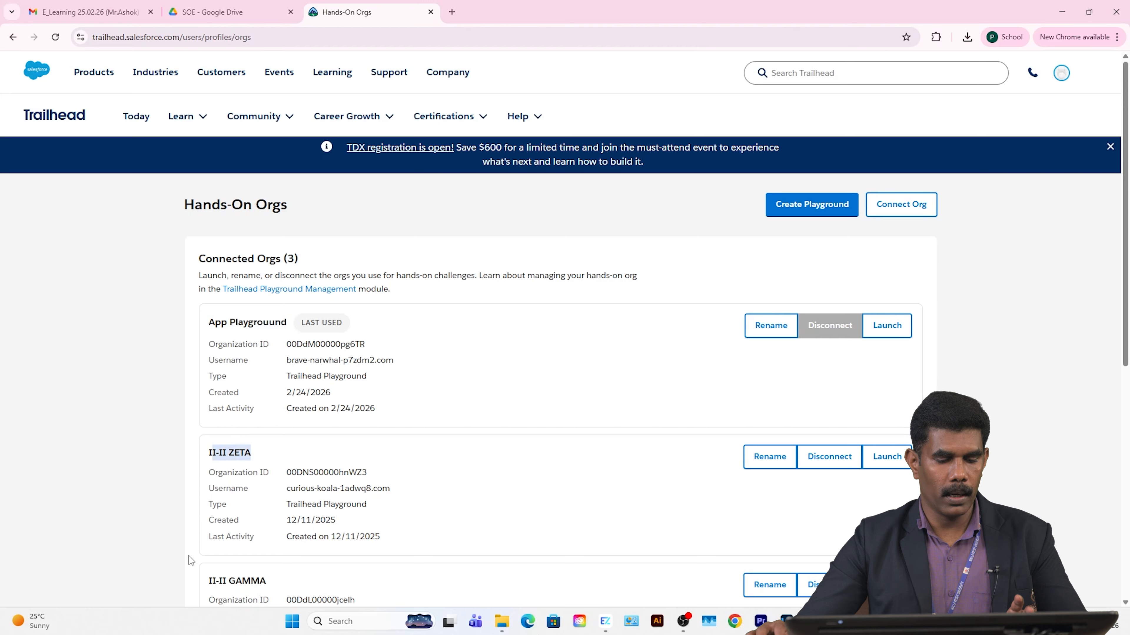
{"action": "left_click_drag", "start_coordinate": [222, 581], "coordinate": [320, 583]}
{"action": "left_click", "coordinate": [90, 384]}
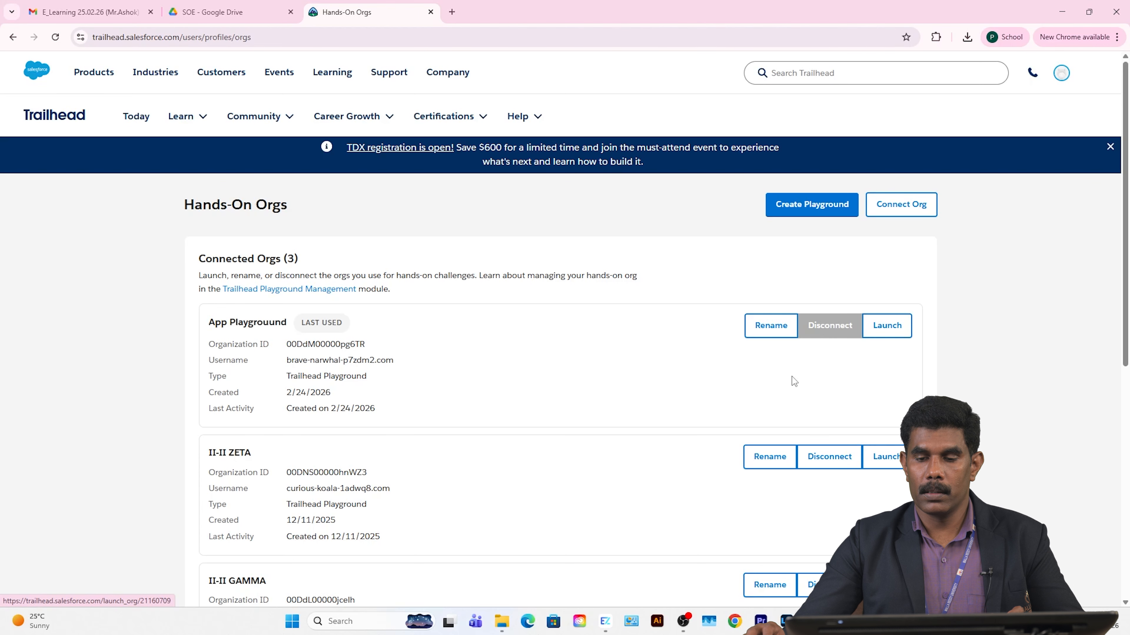
Step: Create a playground, replacing the suggested name with MRU, and submit it
{"action": "left_click", "coordinate": [813, 204]}
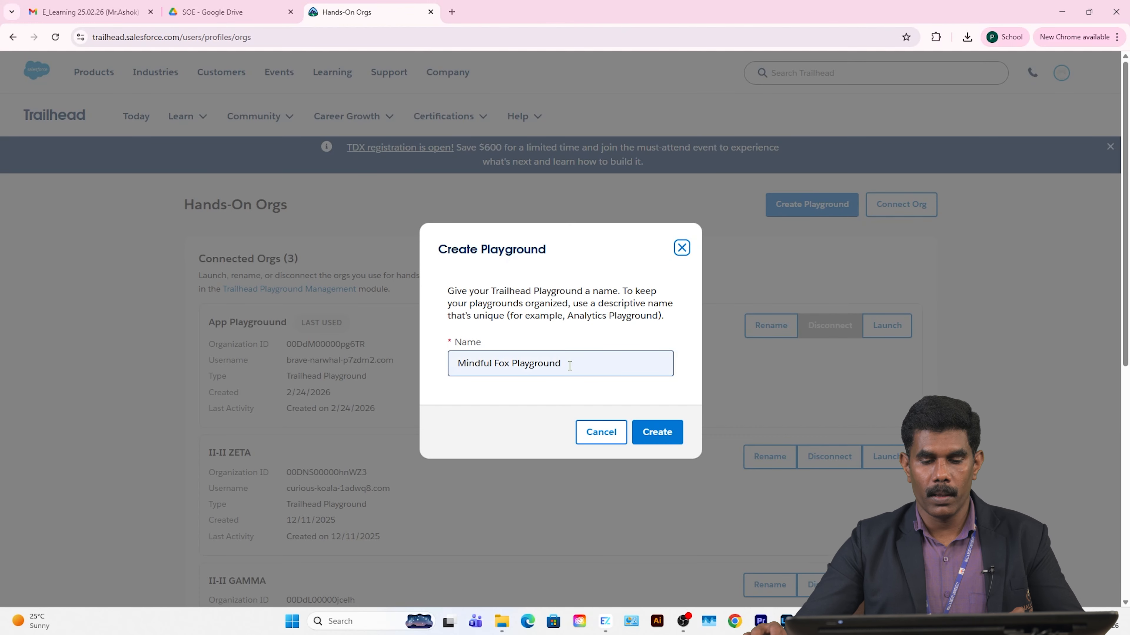
{"action": "left_click", "coordinate": [617, 364]}
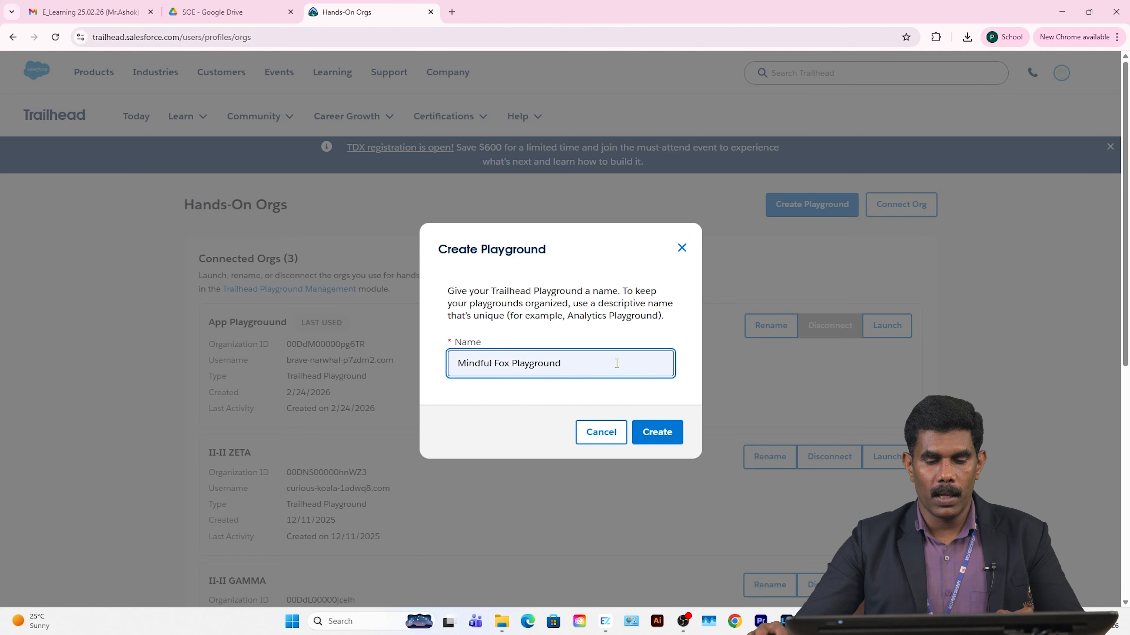
{"action": "key", "text": "ctrl+a"}
{"action": "type", "text": "M"}
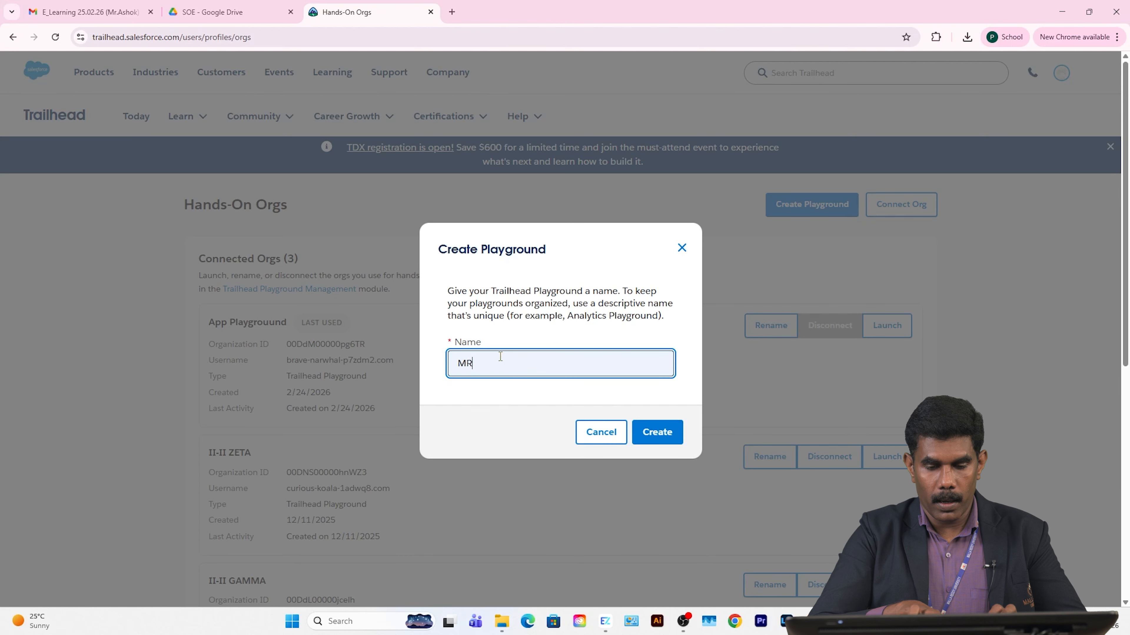
{"action": "type", "text": "RU"}
{"action": "left_click", "coordinate": [669, 436]}
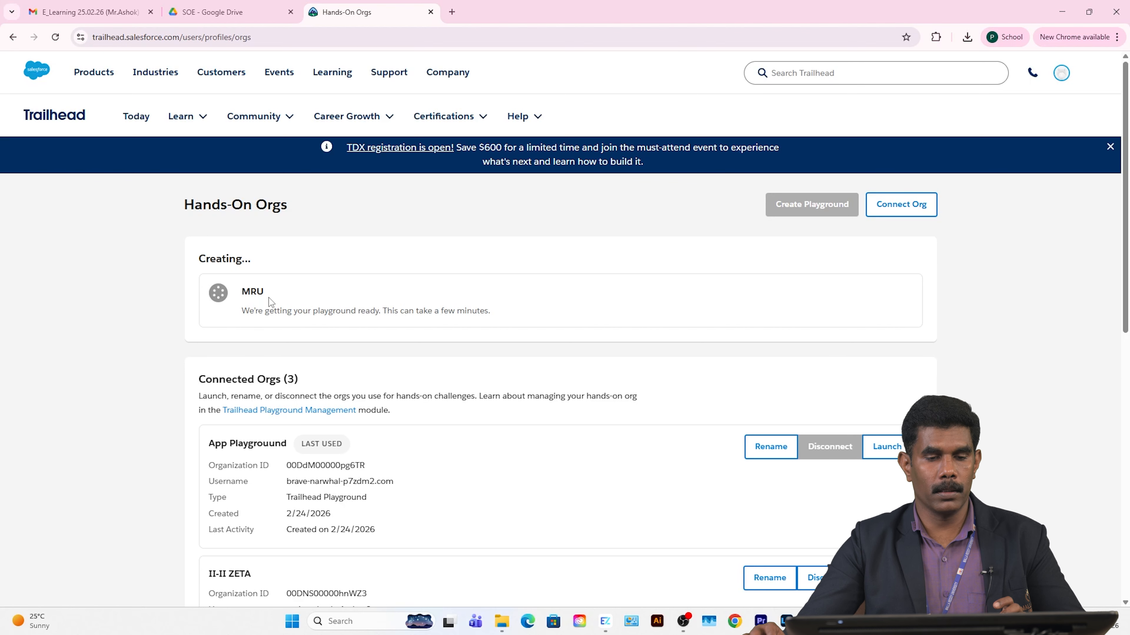
Step: Scroll the Hands-On Orgs page to Connected Orgs while MRU is still being created
{"action": "mouse_move", "coordinate": [1046, 83]}
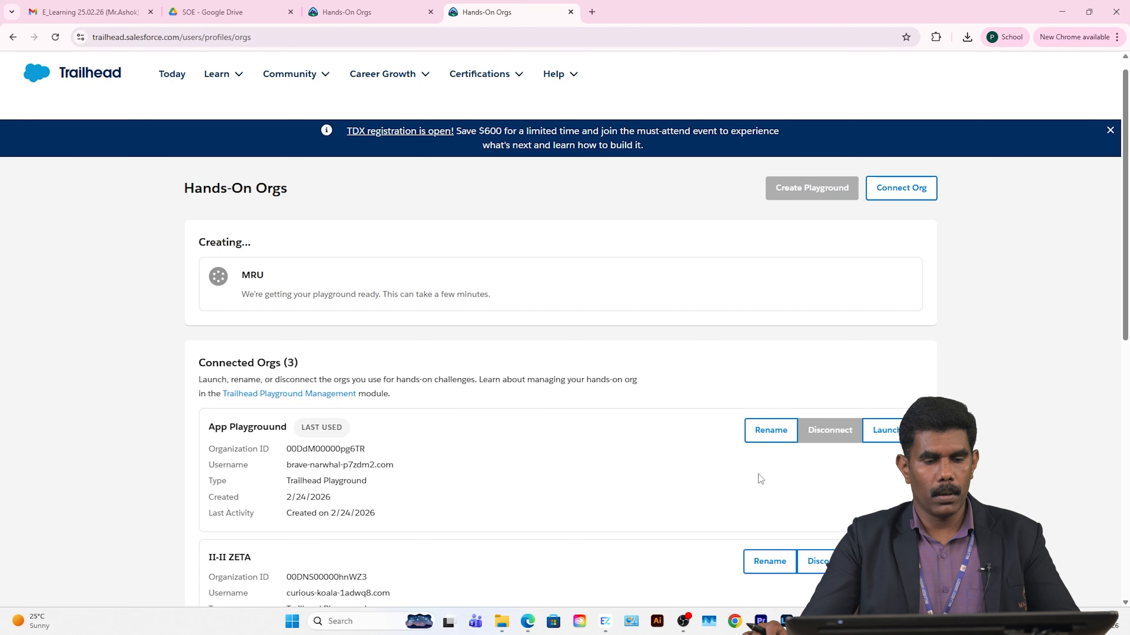
{"action": "scroll", "coordinate": [227, 430], "scroll_direction": "down", "scroll_amount": 1}
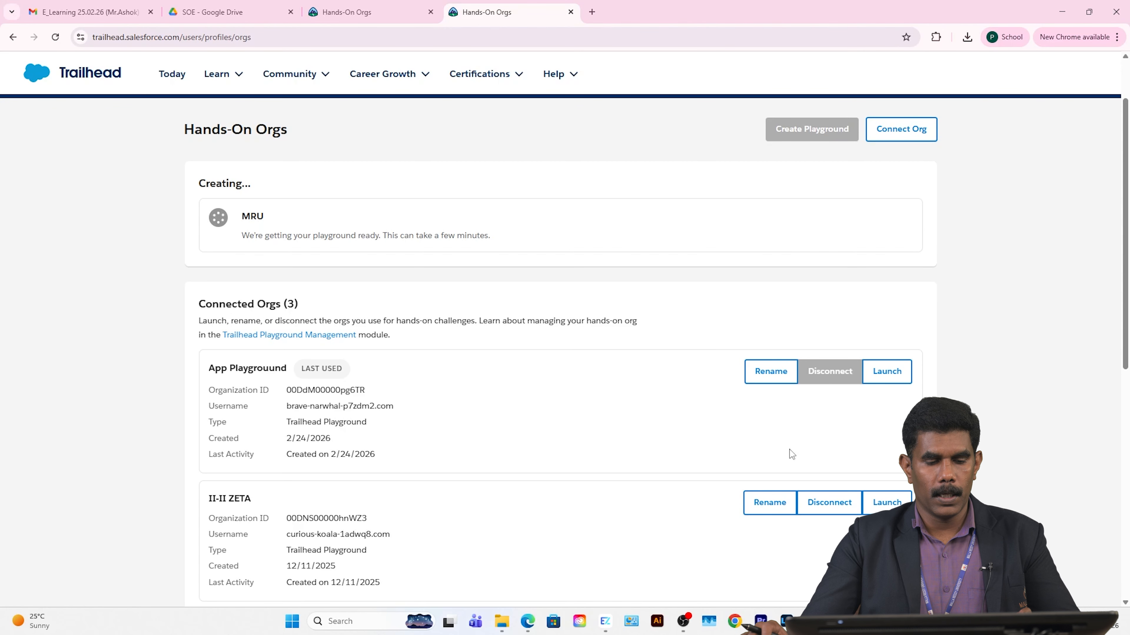
{"action": "scroll", "coordinate": [617, 461], "scroll_direction": "down", "scroll_amount": 3}
{"action": "scroll", "coordinate": [772, 373], "scroll_direction": "up", "scroll_amount": 2}
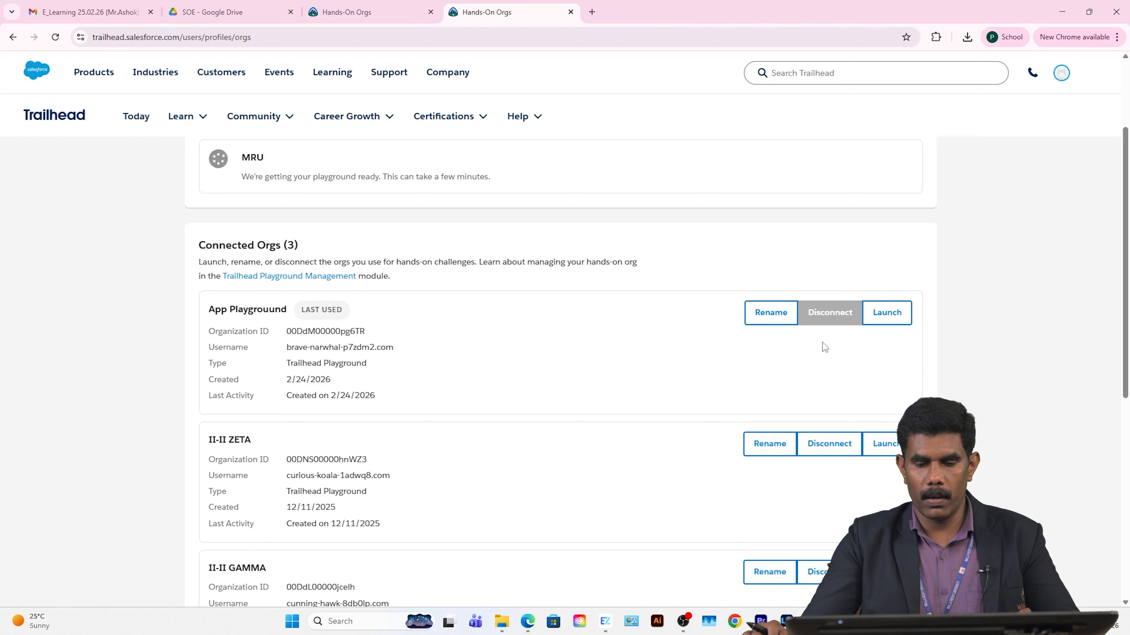
Step: Launch the App Playground org and dismiss the browser's Show notifications request
{"action": "left_click", "coordinate": [880, 311]}
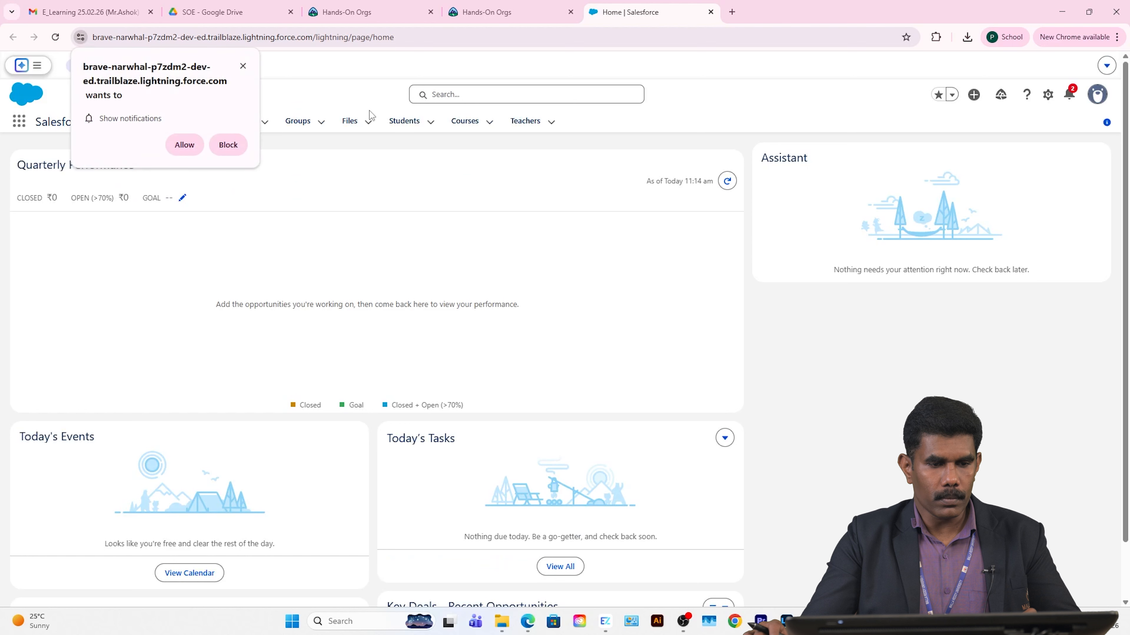
{"action": "left_click", "coordinate": [242, 65]}
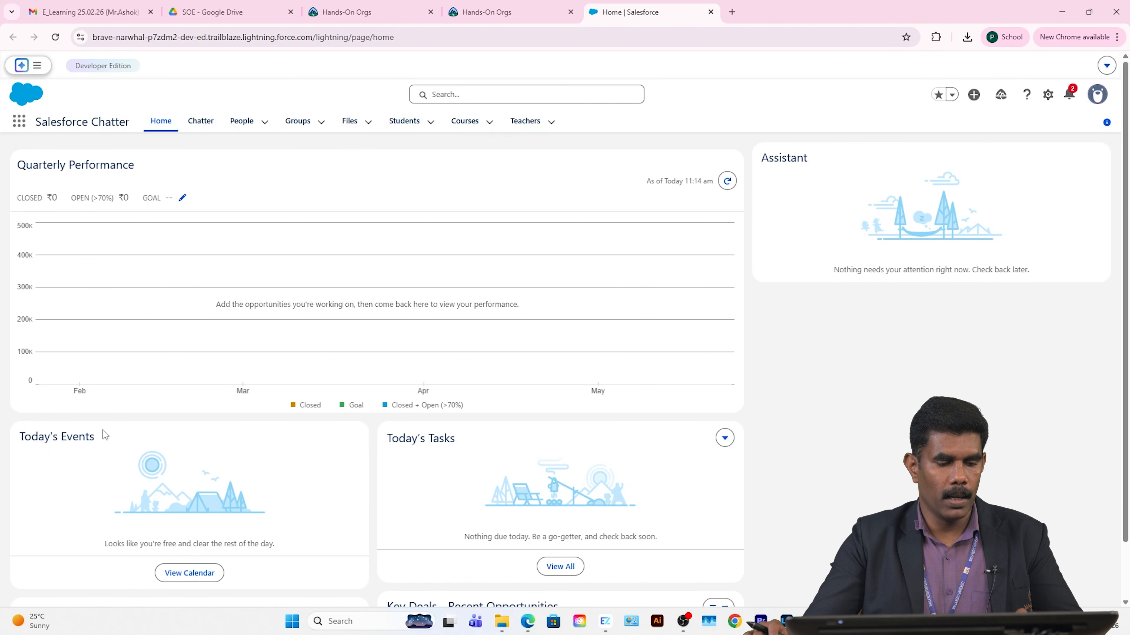
{"action": "scroll", "coordinate": [118, 512], "scroll_direction": "down", "scroll_amount": 2}
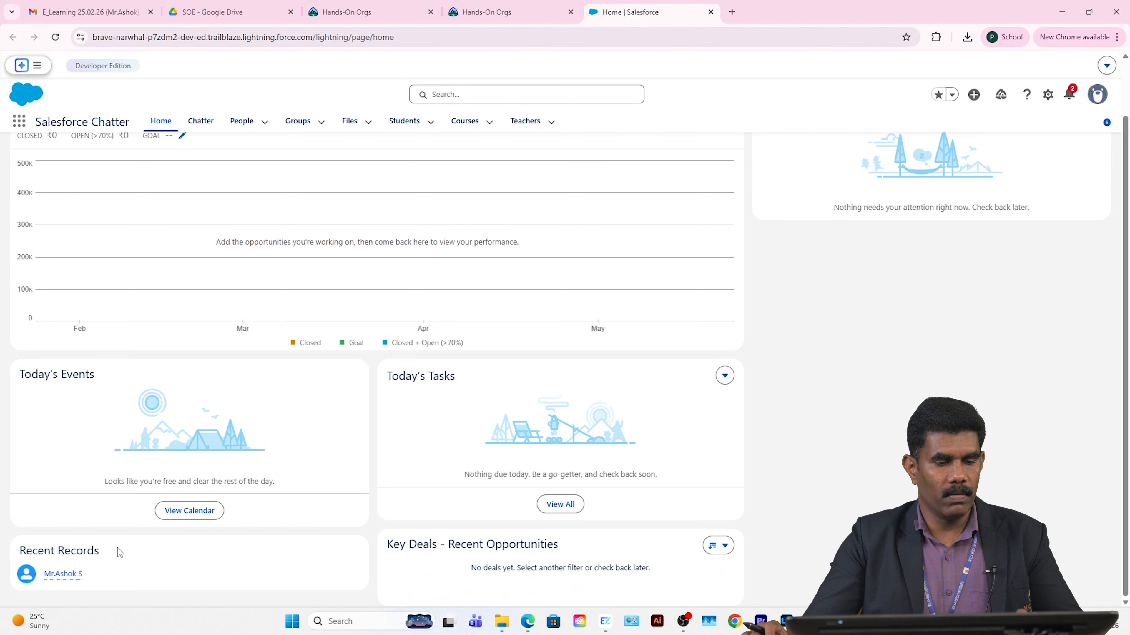
{"action": "scroll", "coordinate": [128, 546], "scroll_direction": "up", "scroll_amount": 2}
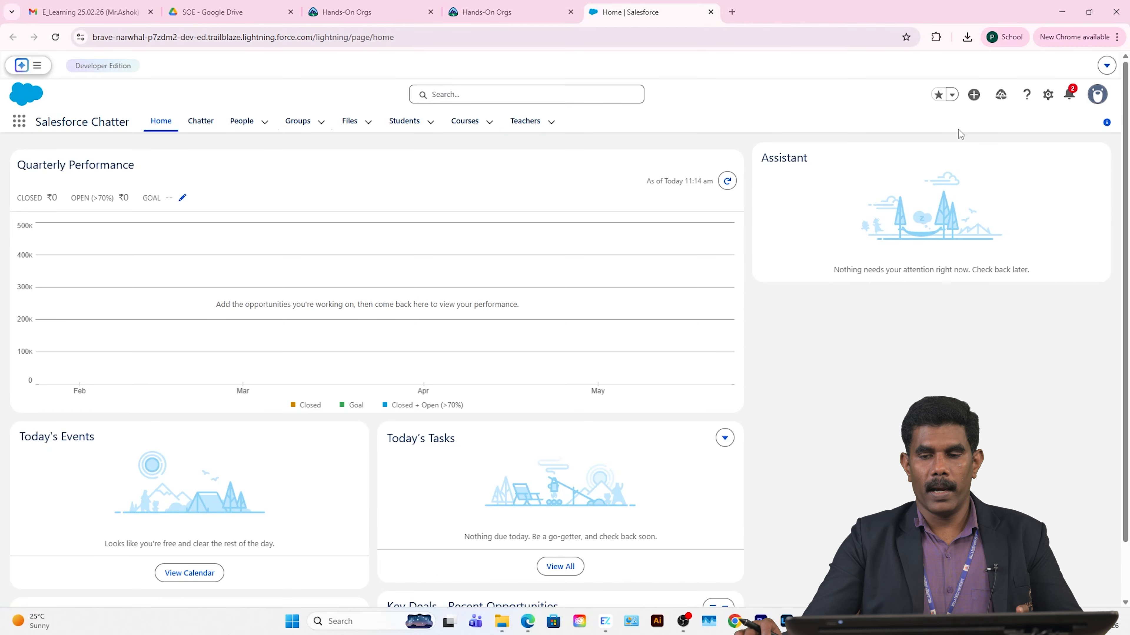
Step: Open Setup from the gear menu in a new tab and go to Object Manager
{"action": "left_click", "coordinate": [1049, 96]}
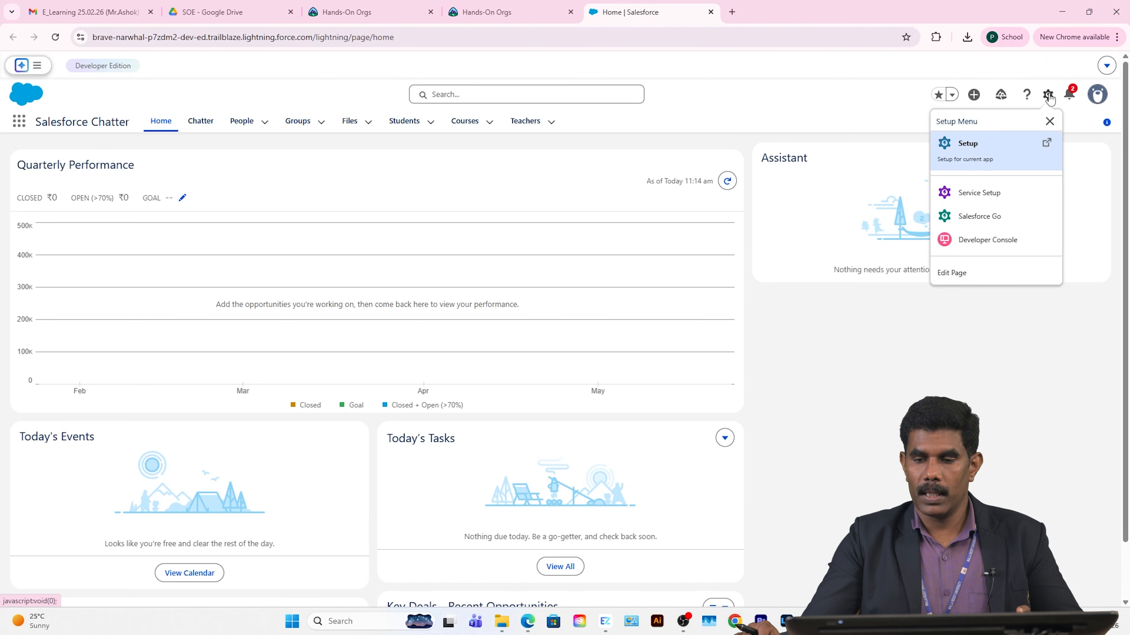
{"action": "left_click", "coordinate": [976, 153]}
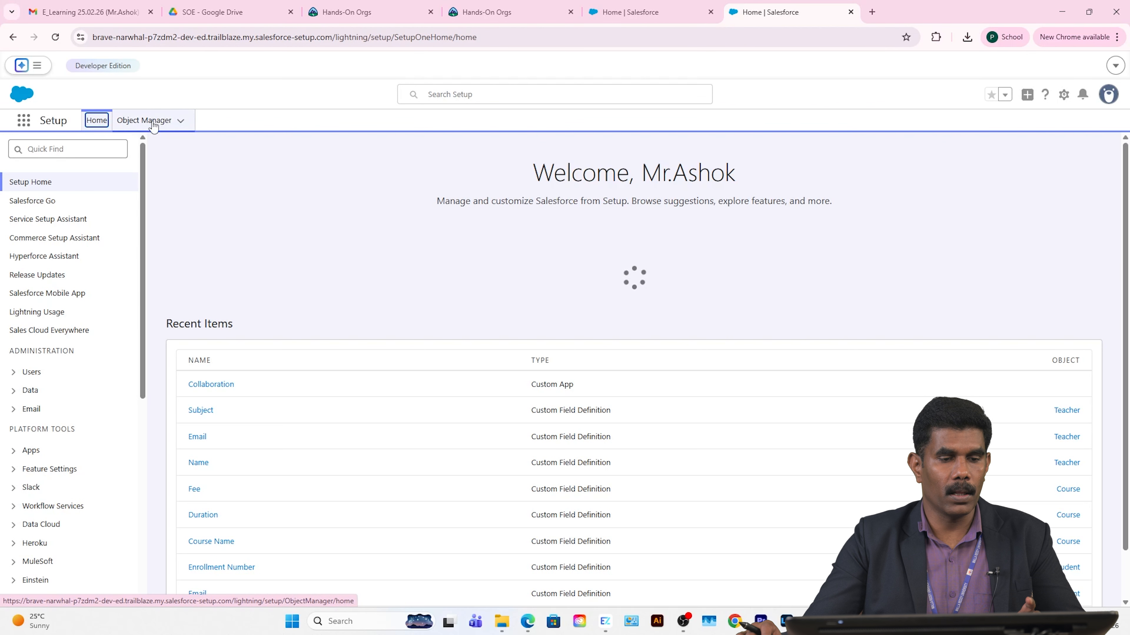
{"action": "left_click", "coordinate": [164, 121]}
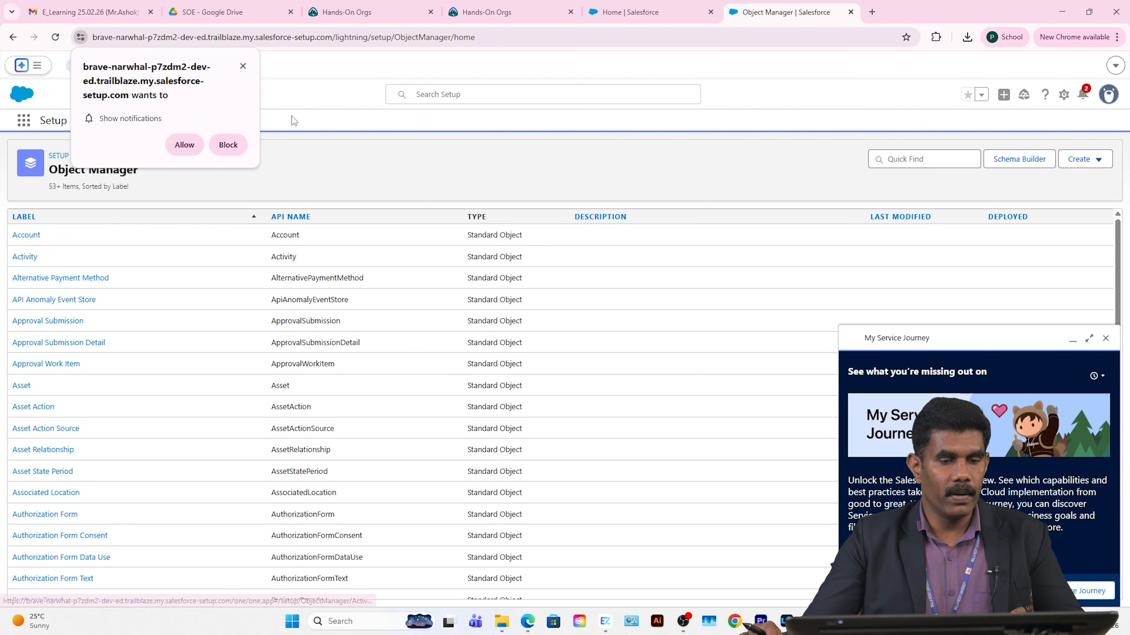
Step: Dismiss the notification prompt and My Service Journey panel, then browse the object list
{"action": "left_click", "coordinate": [243, 65]}
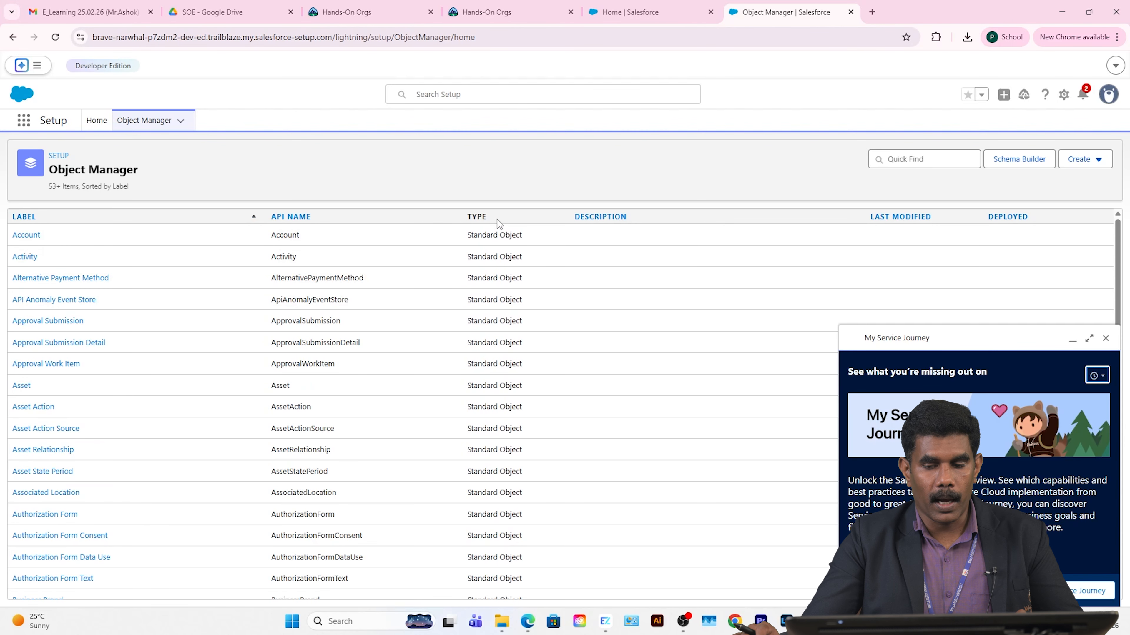
{"action": "left_click", "coordinate": [1105, 338]}
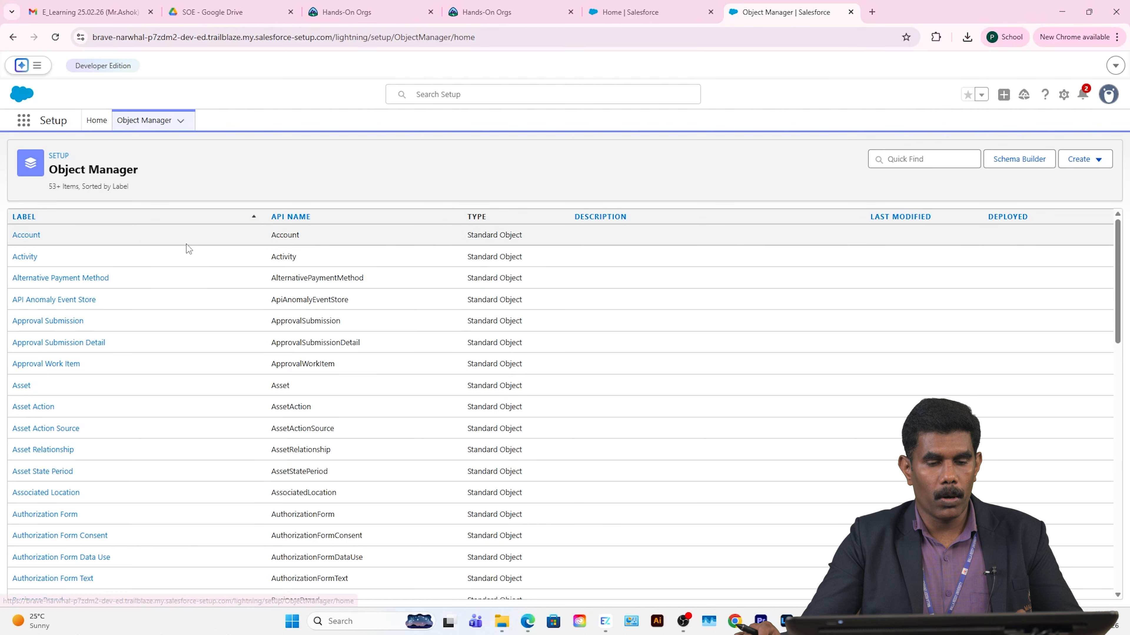
{"action": "scroll", "coordinate": [510, 396], "scroll_direction": "down", "scroll_amount": 3}
{"action": "scroll", "coordinate": [510, 396], "scroll_direction": "down", "scroll_amount": 18}
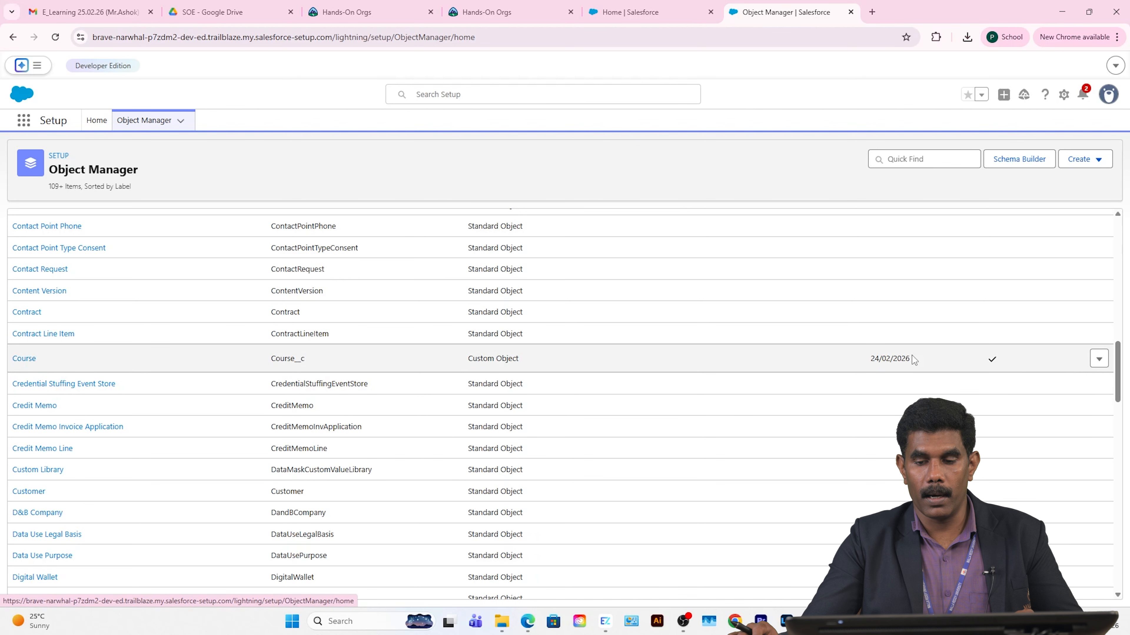
{"action": "scroll", "coordinate": [461, 393], "scroll_direction": "up", "scroll_amount": 15}
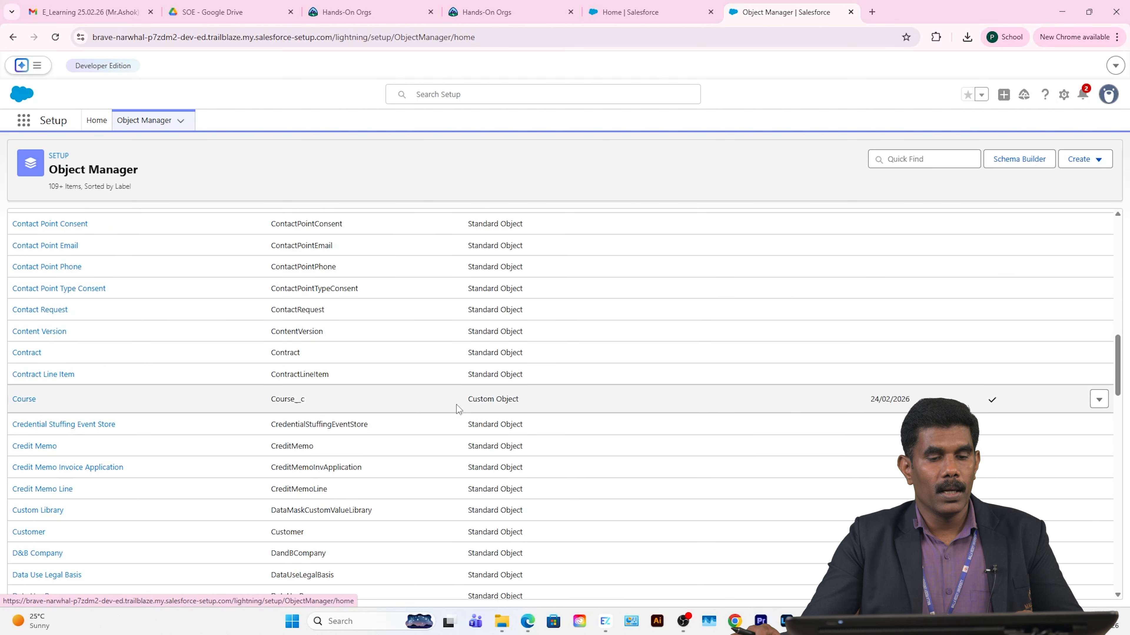
{"action": "scroll", "coordinate": [307, 377], "scroll_direction": "up", "scroll_amount": 1}
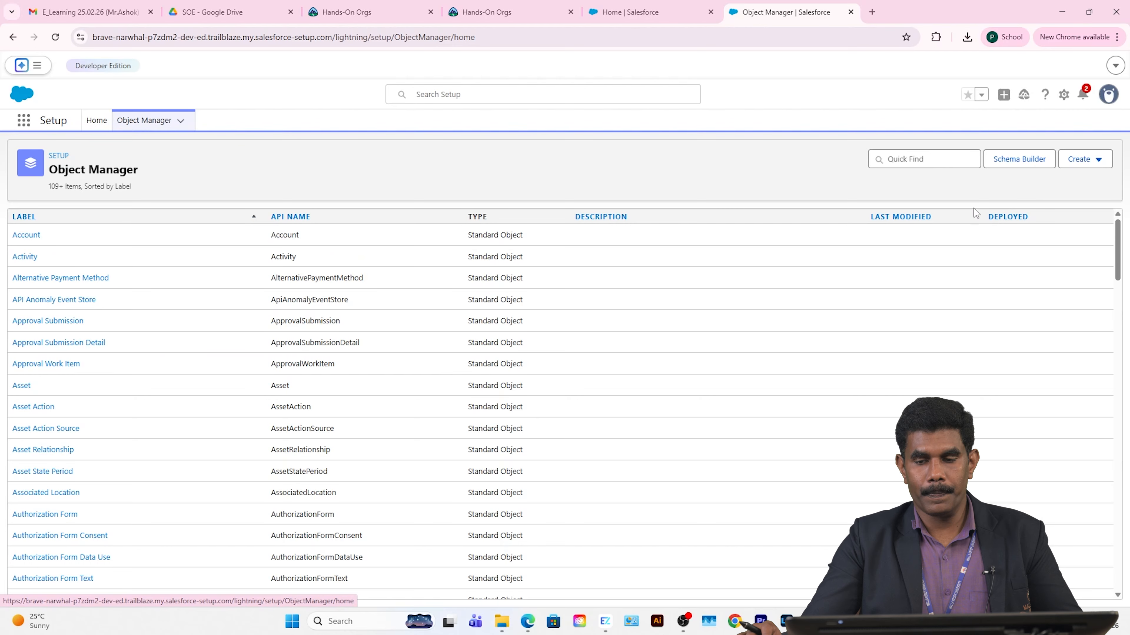
Step: Start a new custom object and enter the label Customerdata
{"action": "left_click", "coordinate": [1097, 165]}
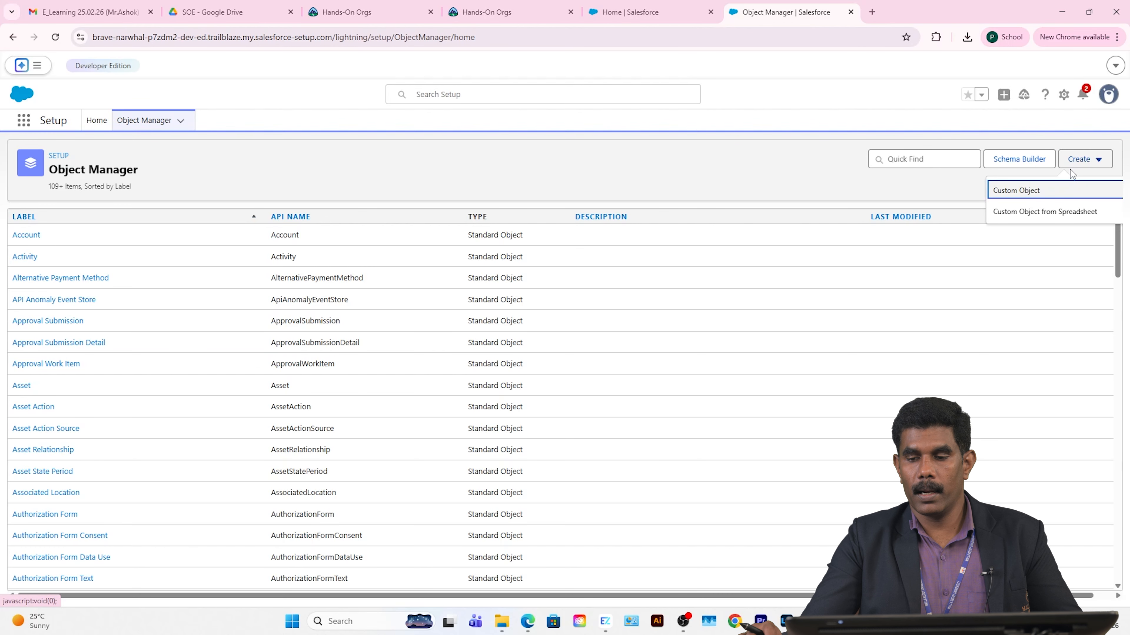
{"action": "left_click", "coordinate": [1028, 190]}
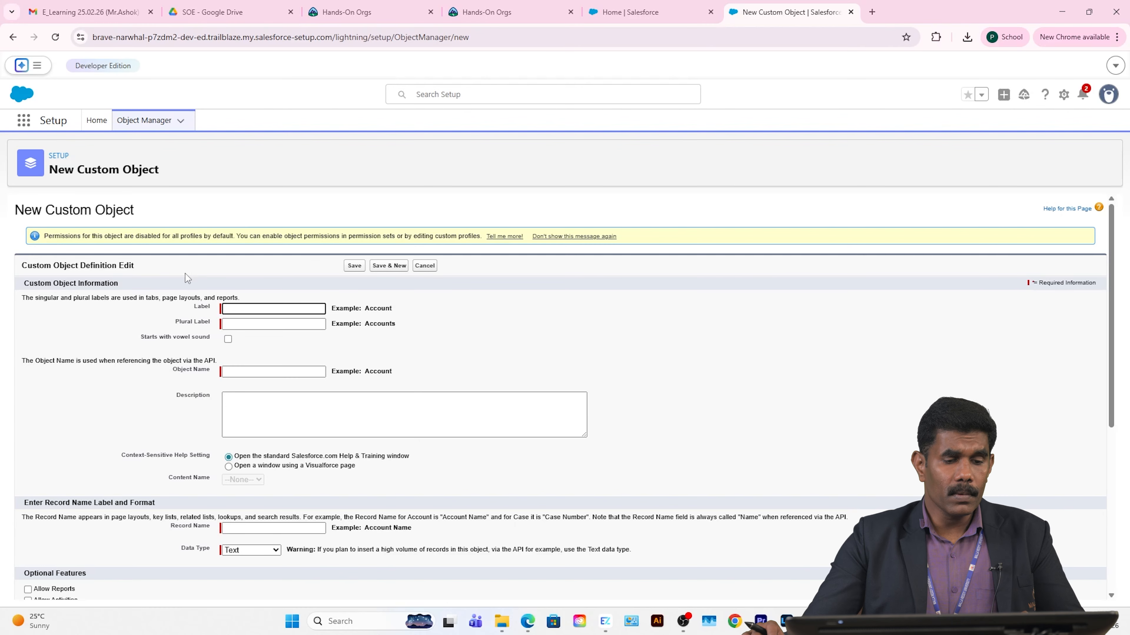
{"action": "left_click", "coordinate": [247, 308]}
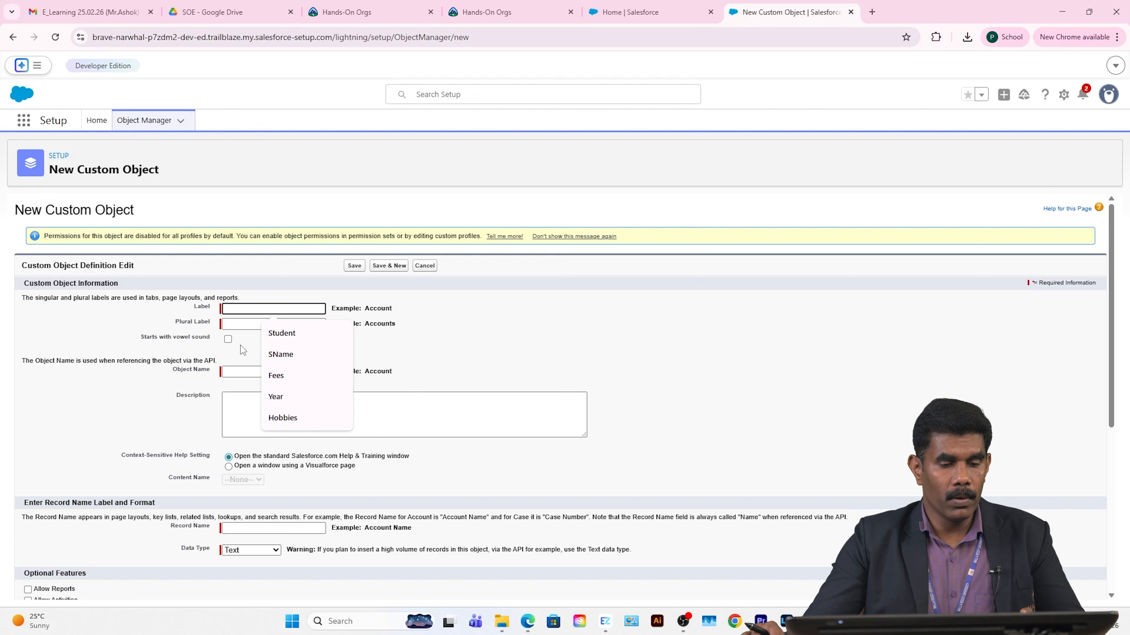
{"action": "left_click", "coordinate": [242, 324]}
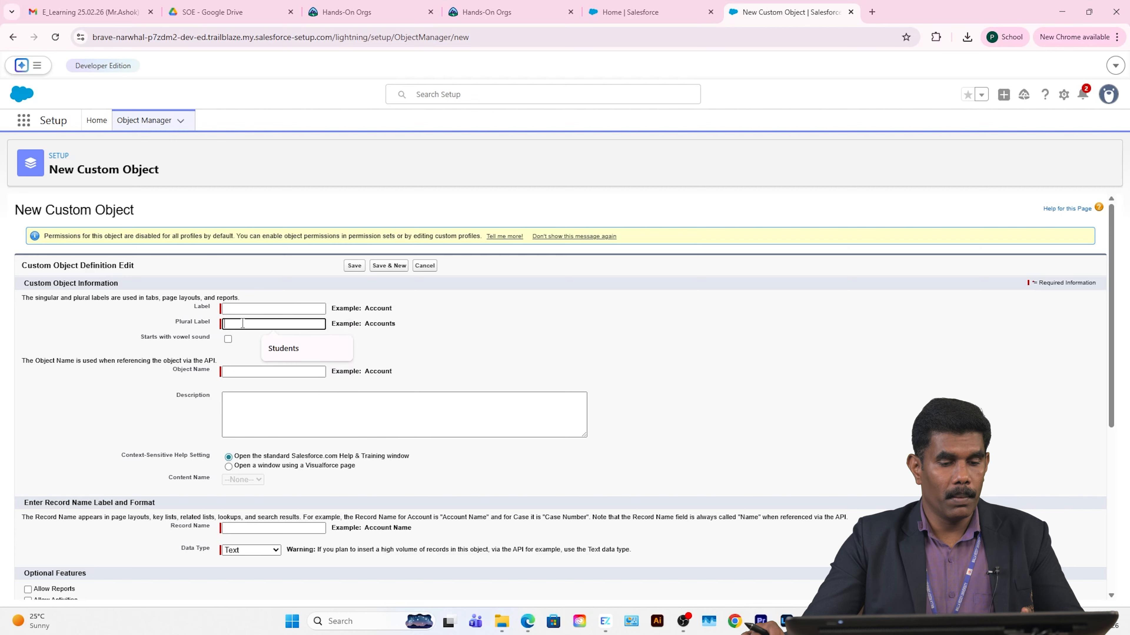
{"action": "left_click", "coordinate": [252, 309]}
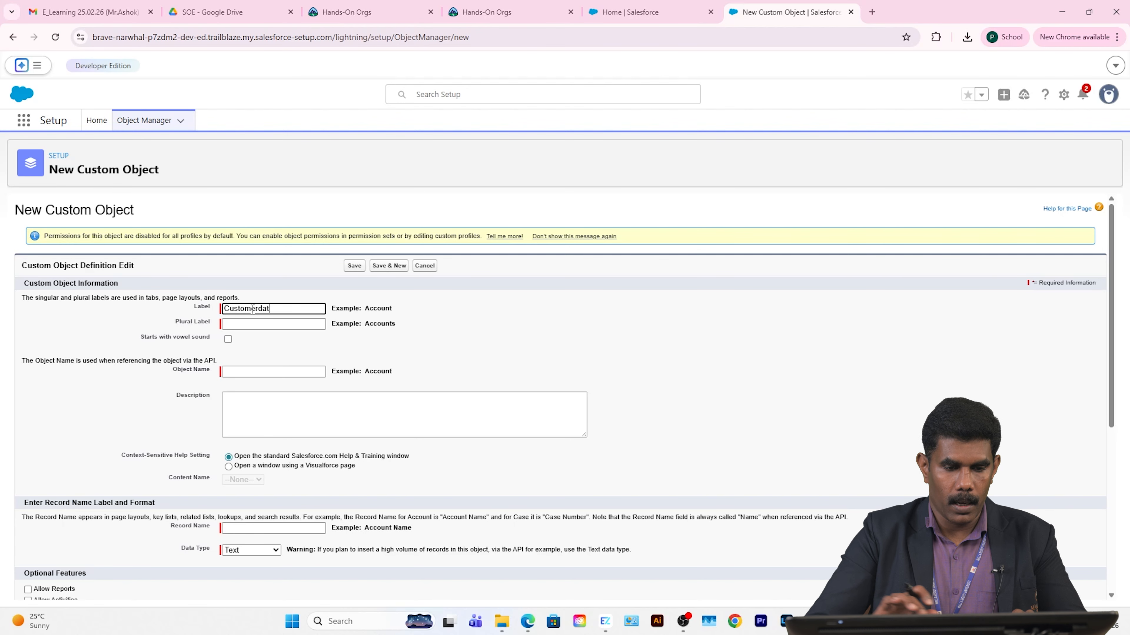
Step: Copy the label into Plural Label and append s to make Customerdatas
{"action": "left_click_drag", "start_coordinate": [288, 308], "coordinate": [223, 308]}
{"action": "right_click", "coordinate": [239, 307]}
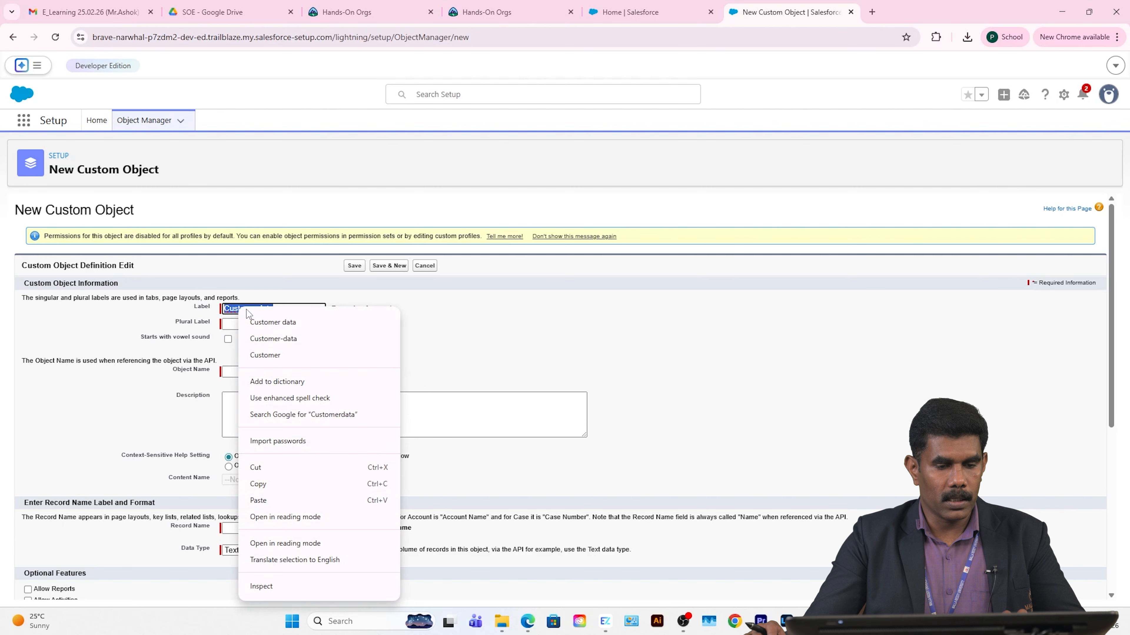
{"action": "left_click", "coordinate": [407, 314]}
{"action": "left_click_drag", "start_coordinate": [281, 308], "coordinate": [188, 306]}
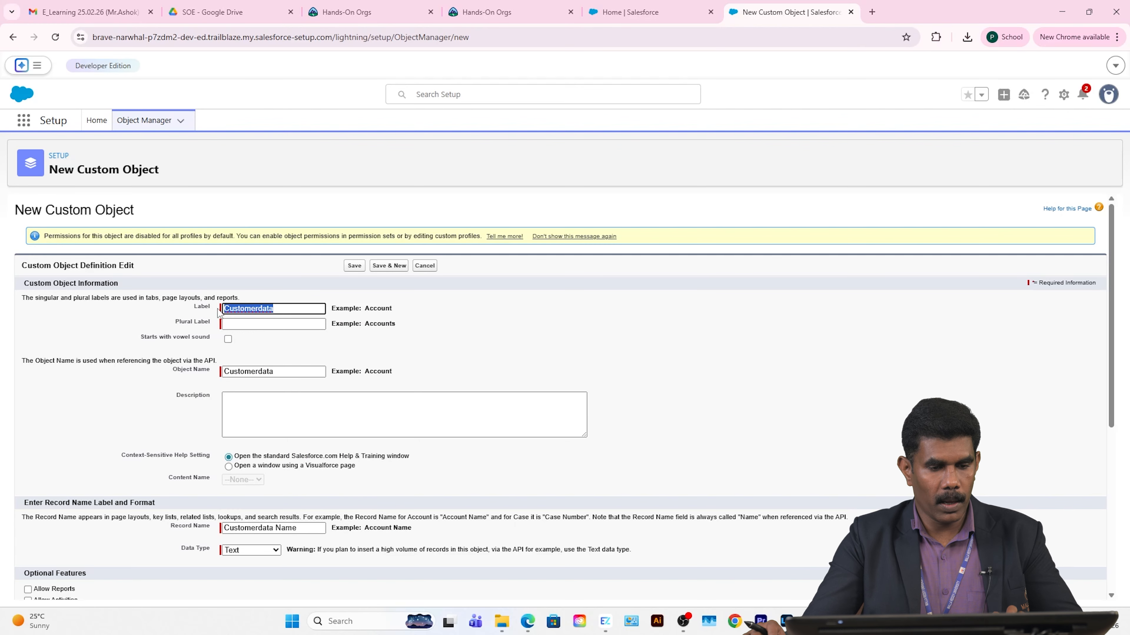
{"action": "key", "text": "ctrl+c"}
{"action": "left_click", "coordinate": [241, 322]}
{"action": "key", "text": "ctrl+v"}
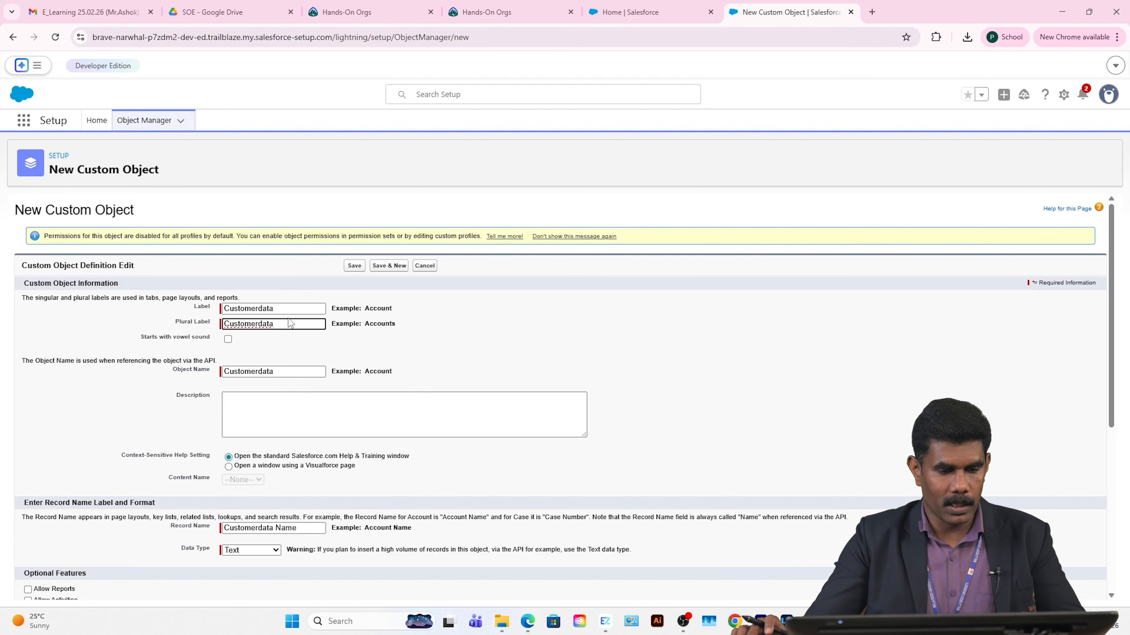
{"action": "type", "text": "s"}
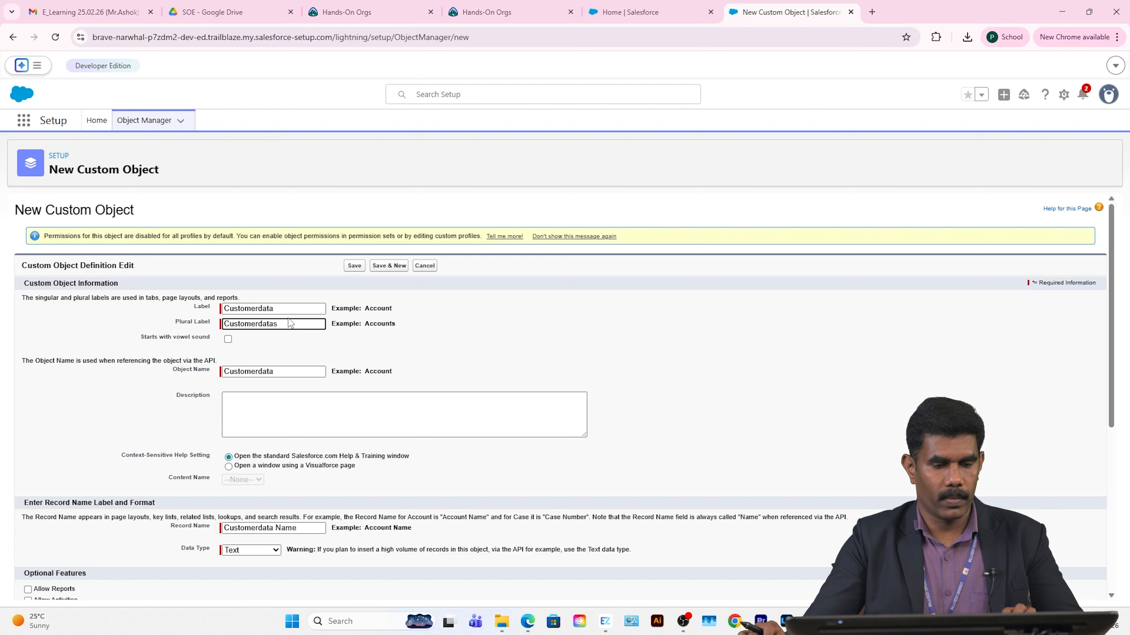
Step: Review the record name field, leaving it as Customerdata Name
{"action": "scroll", "coordinate": [219, 355], "scroll_direction": "down", "scroll_amount": 1}
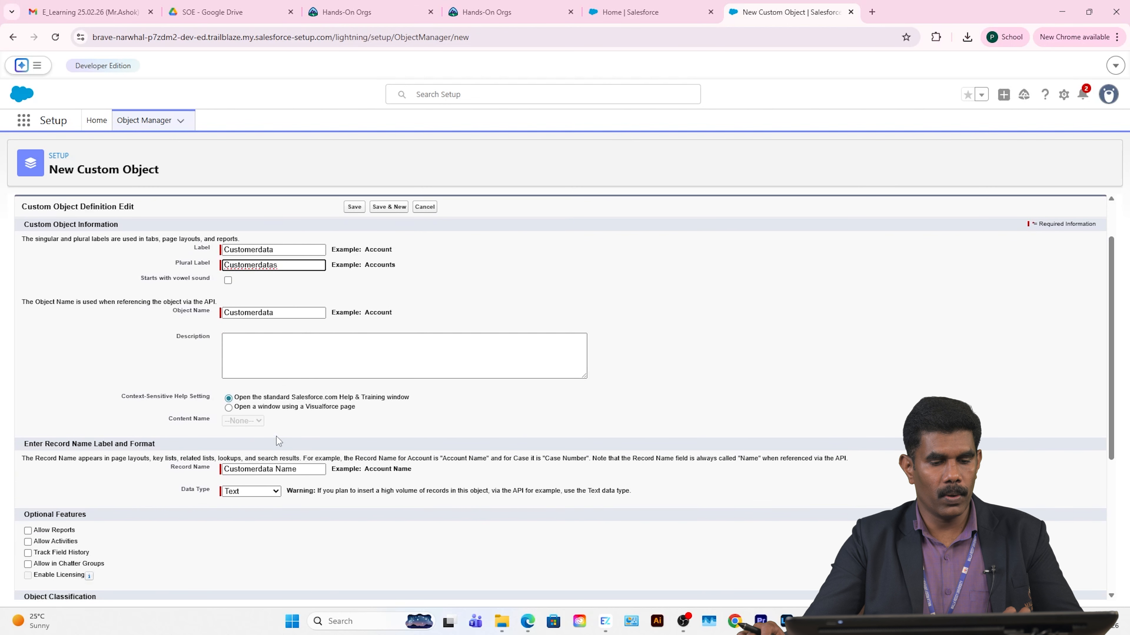
{"action": "left_click", "coordinate": [306, 472]}
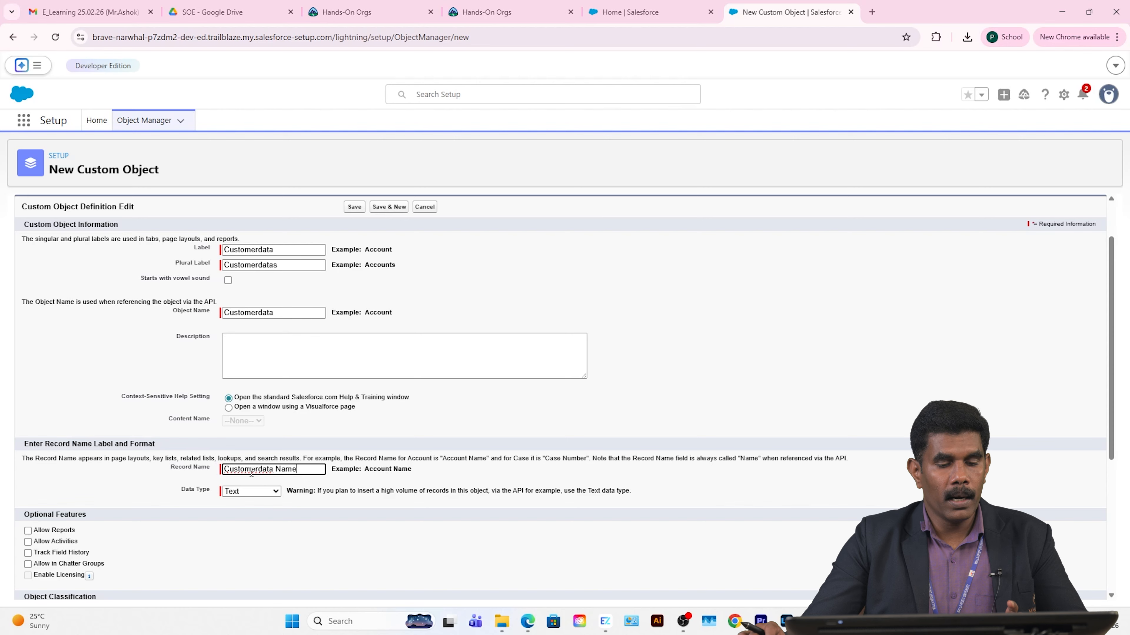
{"action": "left_click_drag", "start_coordinate": [302, 470], "coordinate": [209, 477]}
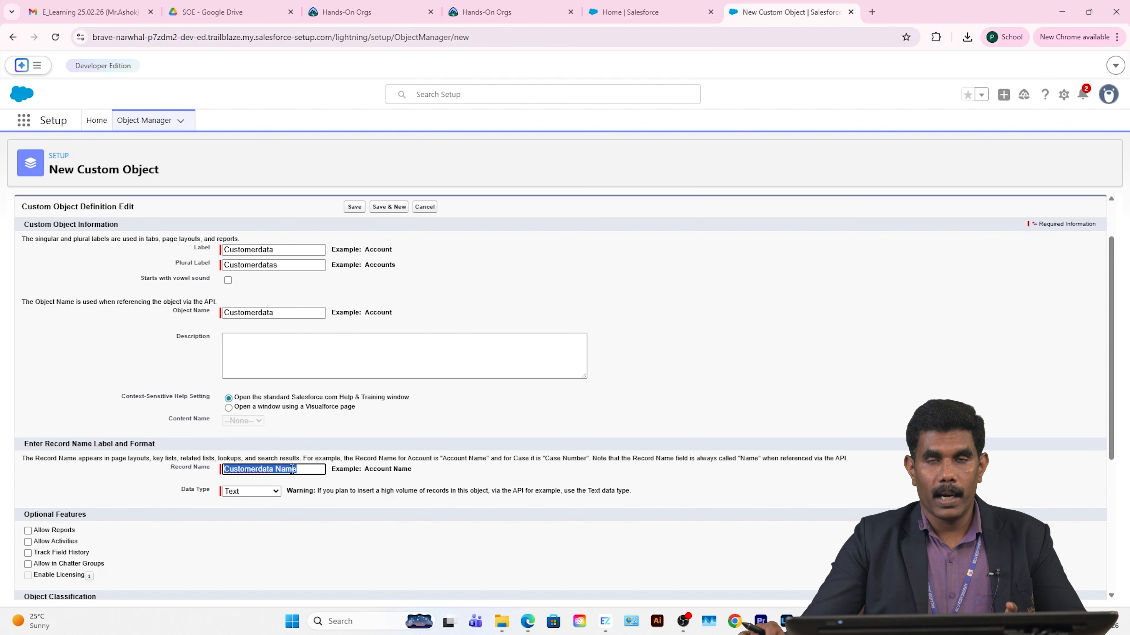
{"action": "left_click", "coordinate": [216, 502]}
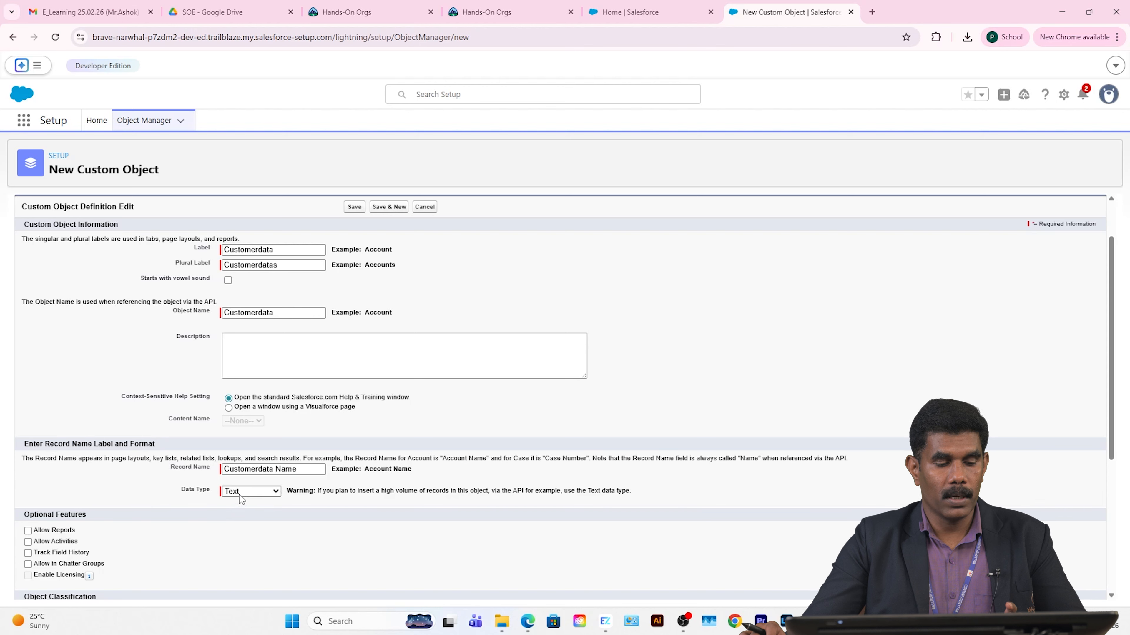
Step: Tick Launch New Custom Tab Wizard after saving, then switch to the Home | Salesforce tab
{"action": "scroll", "coordinate": [188, 503], "scroll_direction": "down", "scroll_amount": 1}
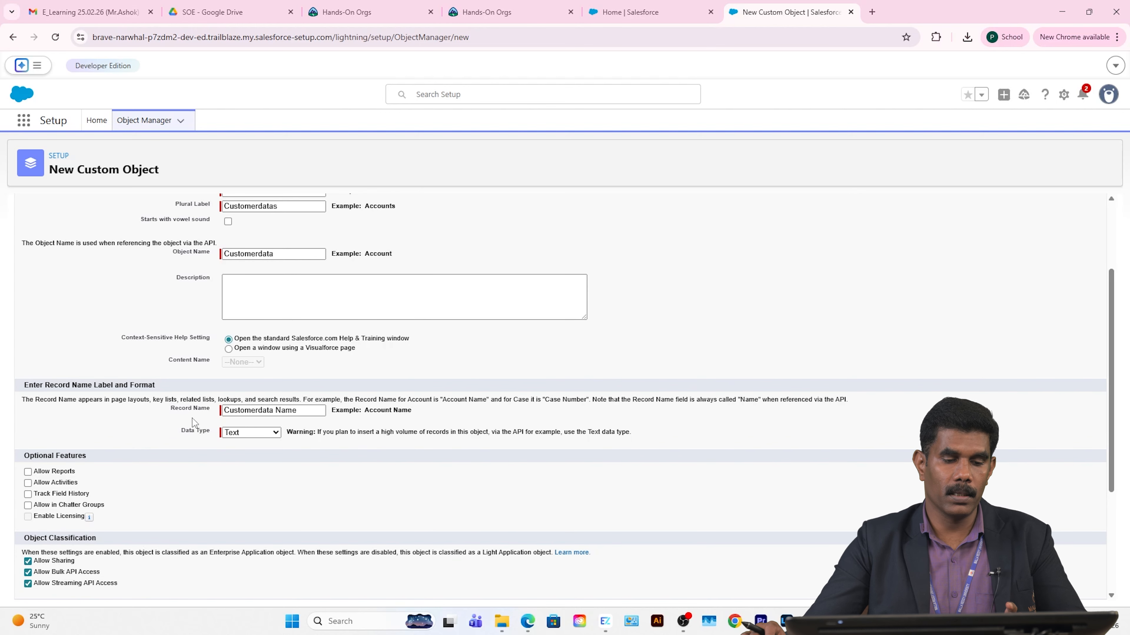
{"action": "scroll", "coordinate": [224, 432], "scroll_direction": "down", "scroll_amount": 3}
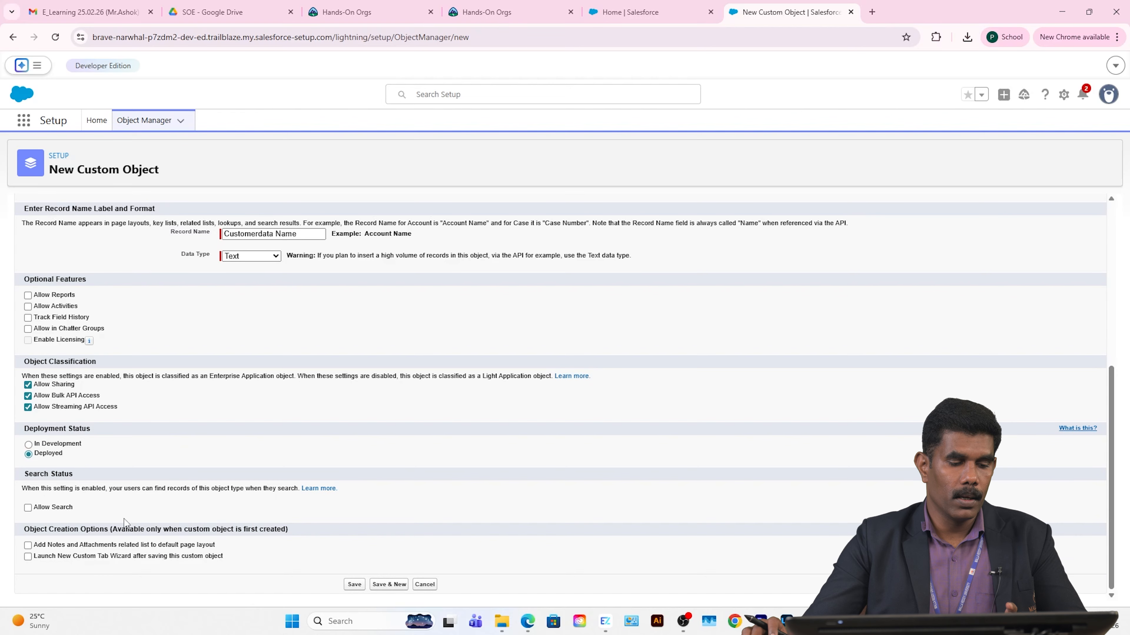
{"action": "left_click", "coordinate": [28, 556]}
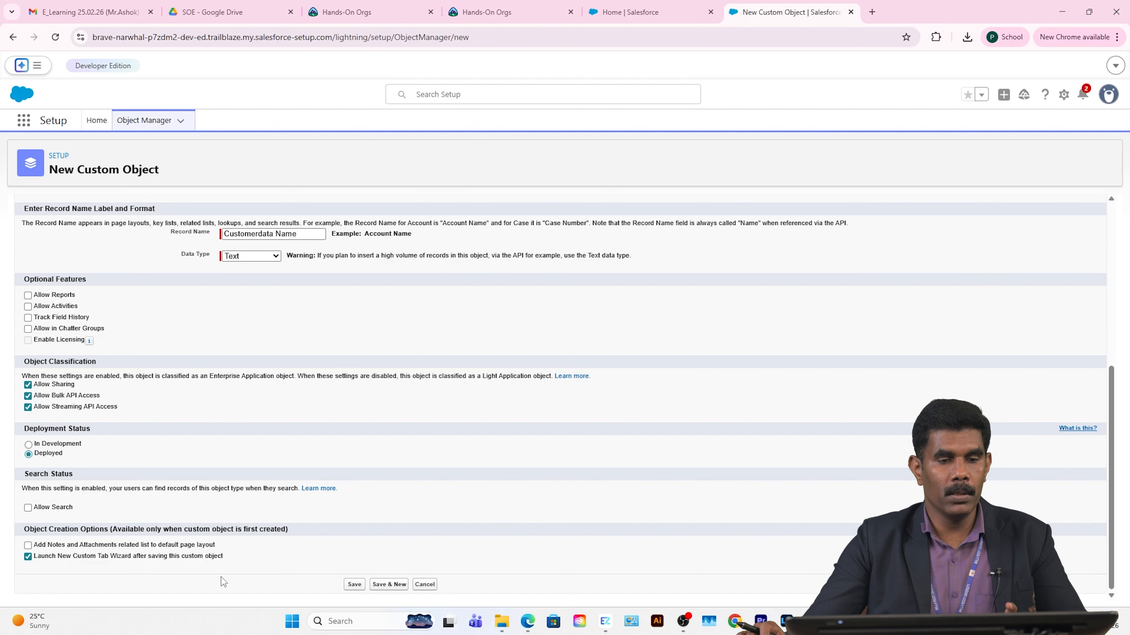
{"action": "left_click", "coordinate": [627, 11]}
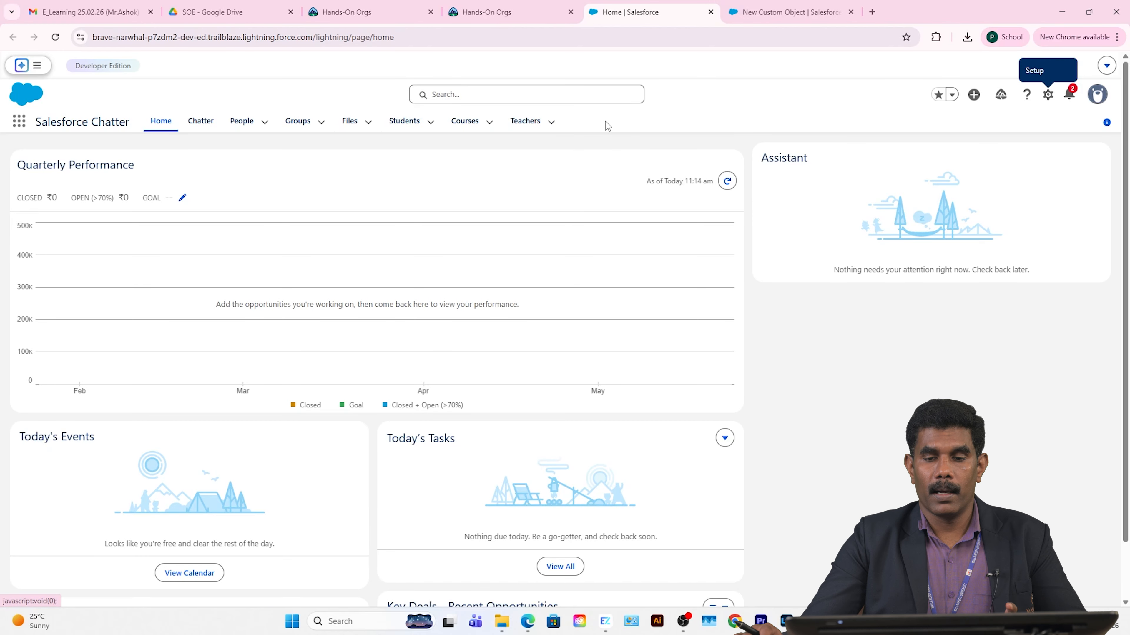
Step: Return to the New Custom Object form and save the Customerdata object
{"action": "left_click", "coordinate": [785, 12]}
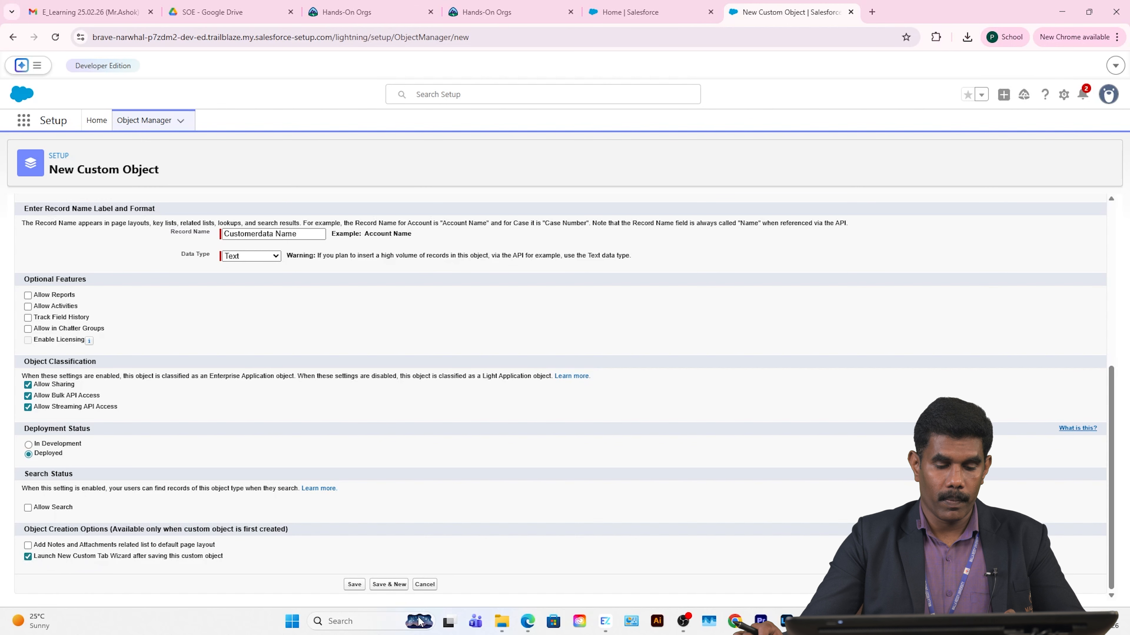
{"action": "left_click", "coordinate": [355, 585]}
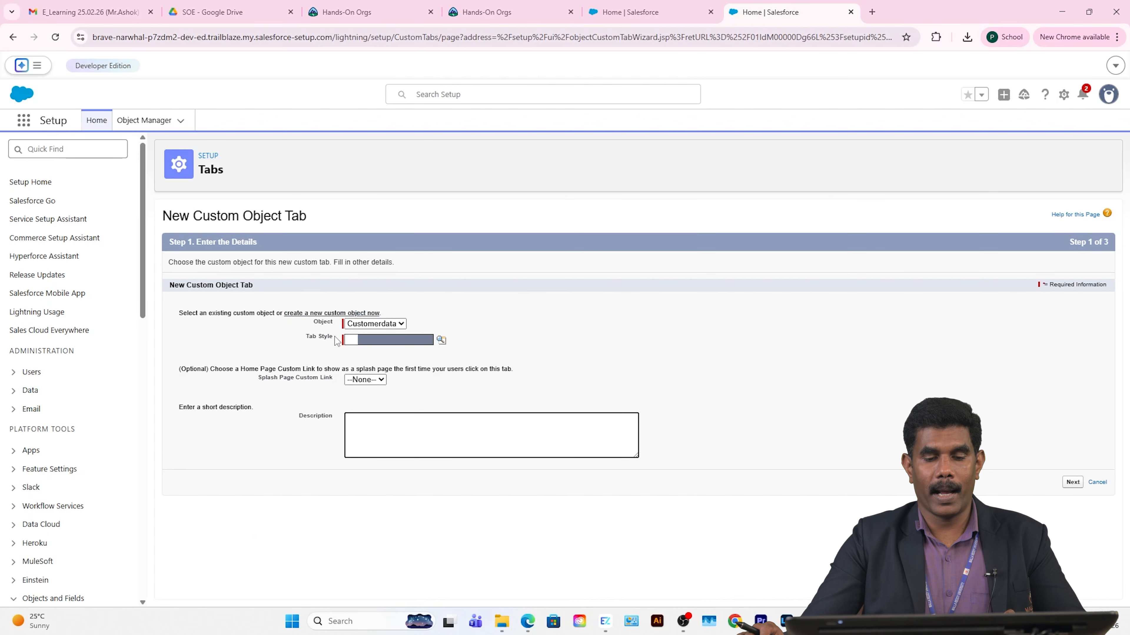
Step: Give the Customerdata tab the Box tab style and continue to profile visibility
{"action": "left_click", "coordinate": [441, 340]}
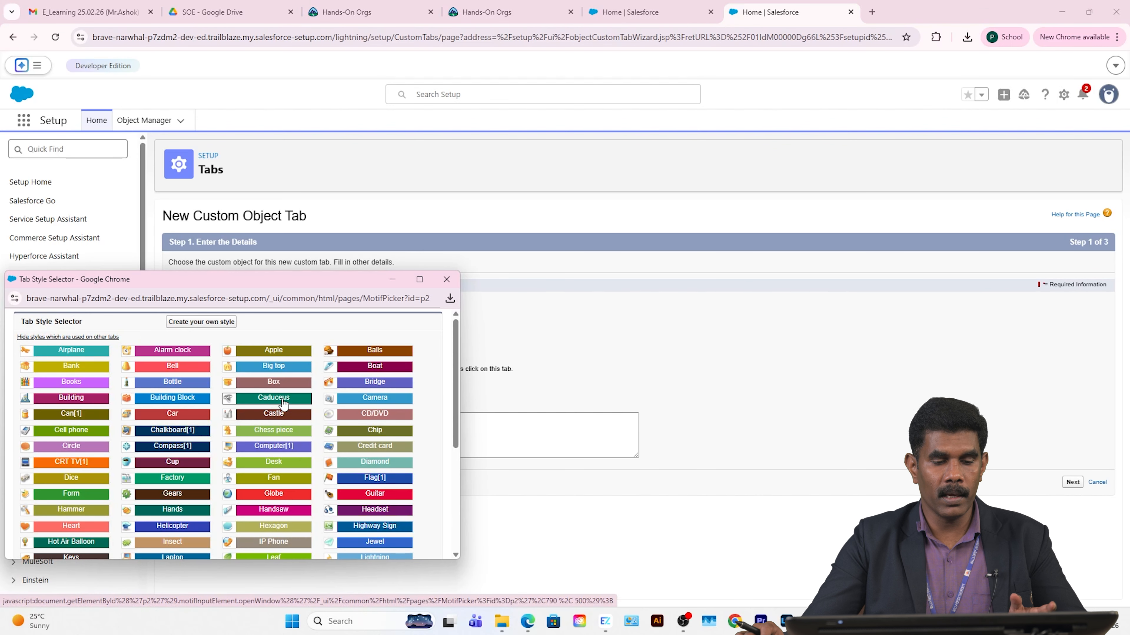
{"action": "left_click", "coordinate": [273, 382]}
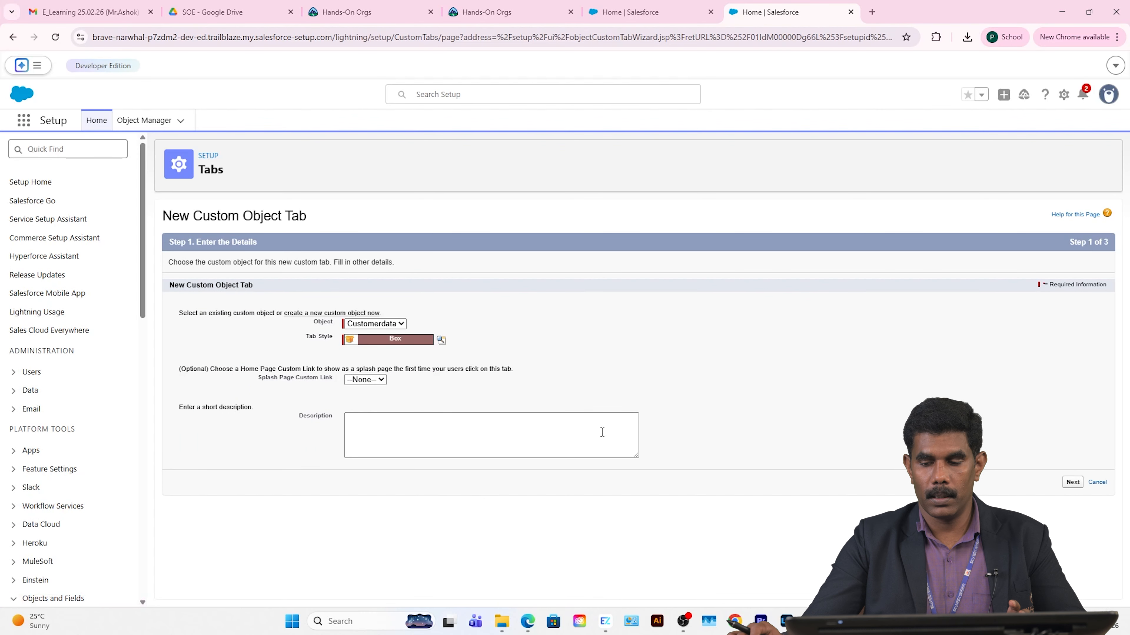
{"action": "left_click", "coordinate": [1072, 482]}
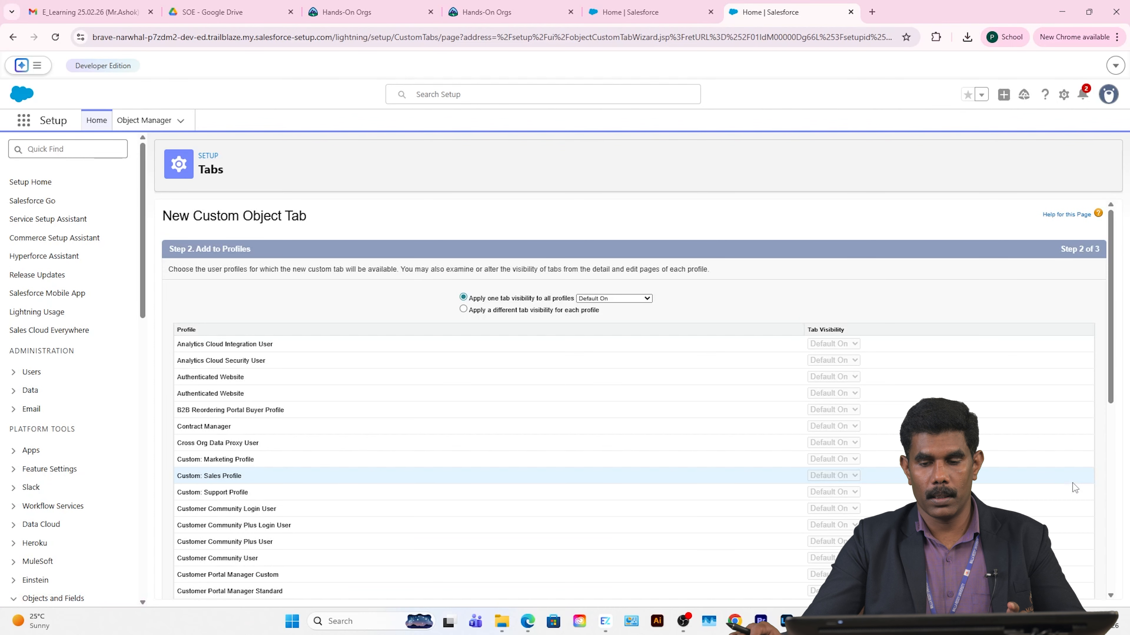
Step: Accept Default On visibility for all profiles and inclusion in all apps, then save the tab
{"action": "scroll", "coordinate": [1073, 227], "scroll_direction": "down", "scroll_amount": 9}
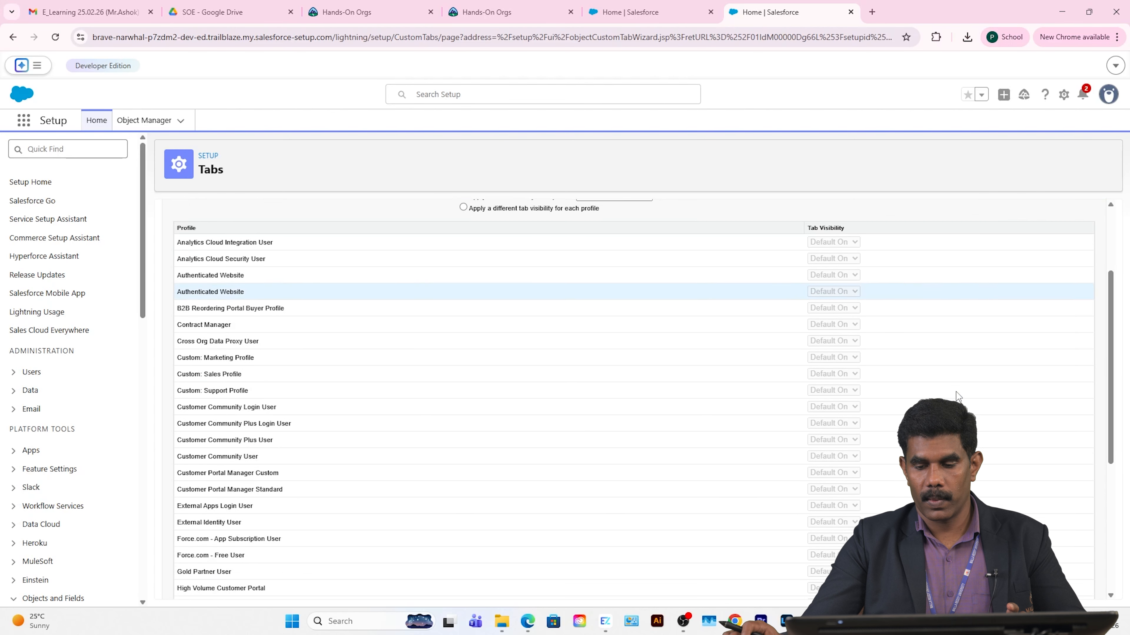
{"action": "left_click", "coordinate": [1072, 586]}
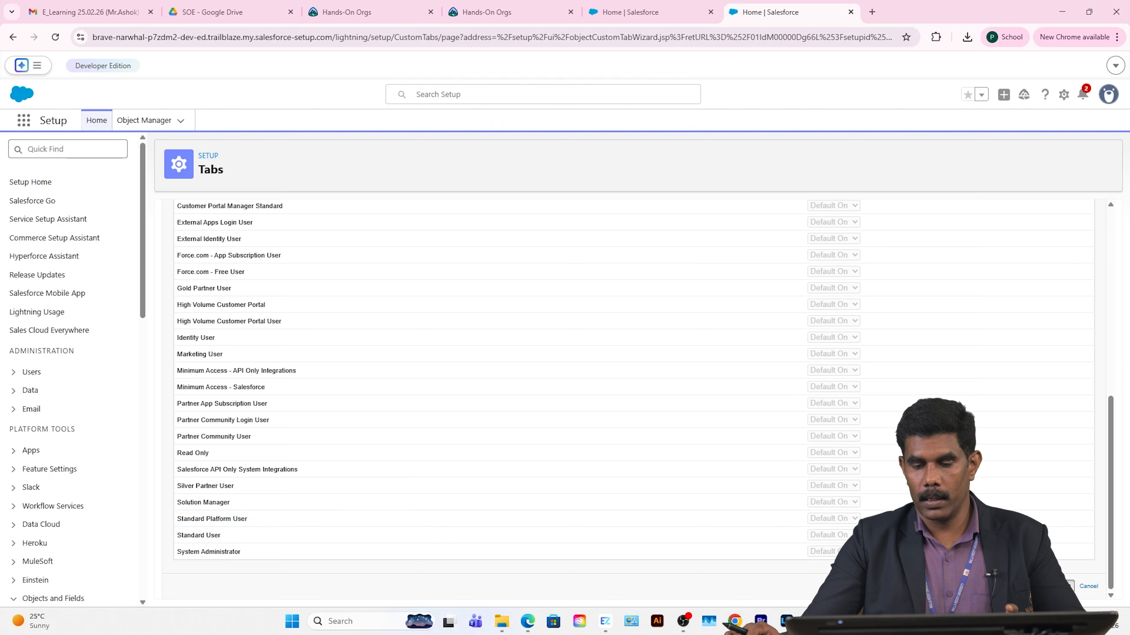
{"action": "scroll", "coordinate": [978, 393], "scroll_direction": "down", "scroll_amount": 5}
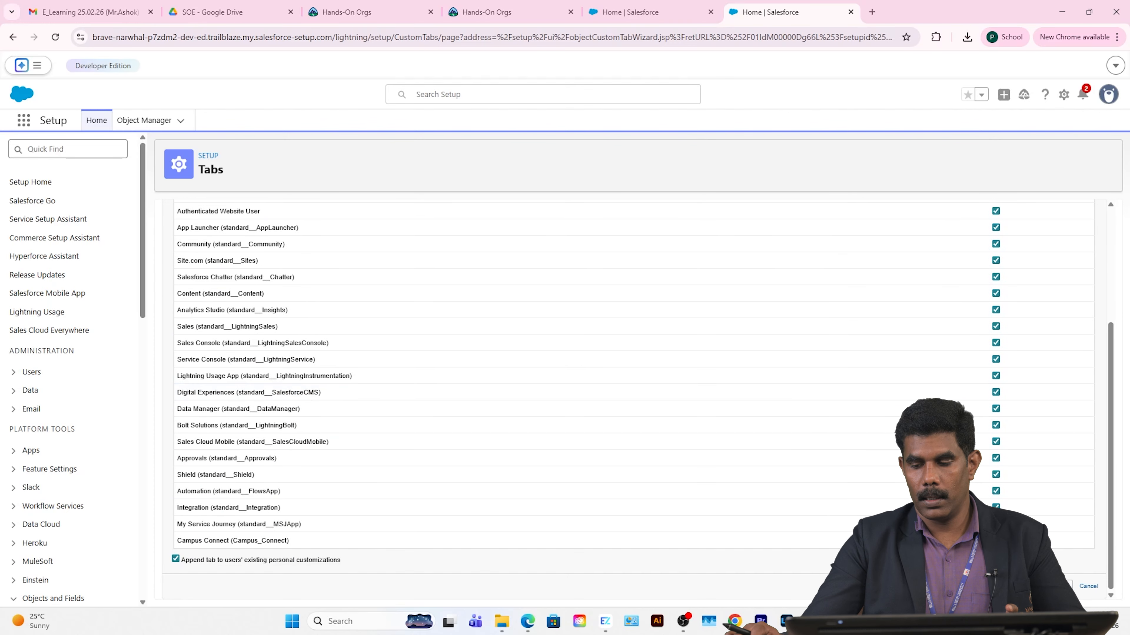
{"action": "left_click", "coordinate": [1063, 586]}
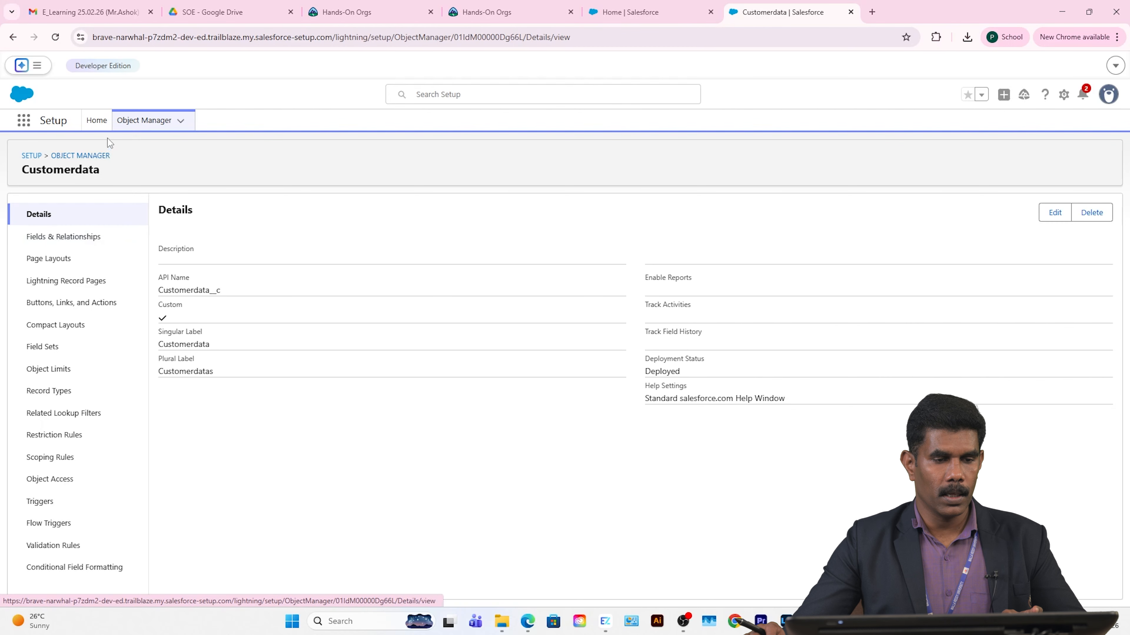
Step: Go back to Object Manager and filter its object list by 'customer'
{"action": "left_click", "coordinate": [141, 121]}
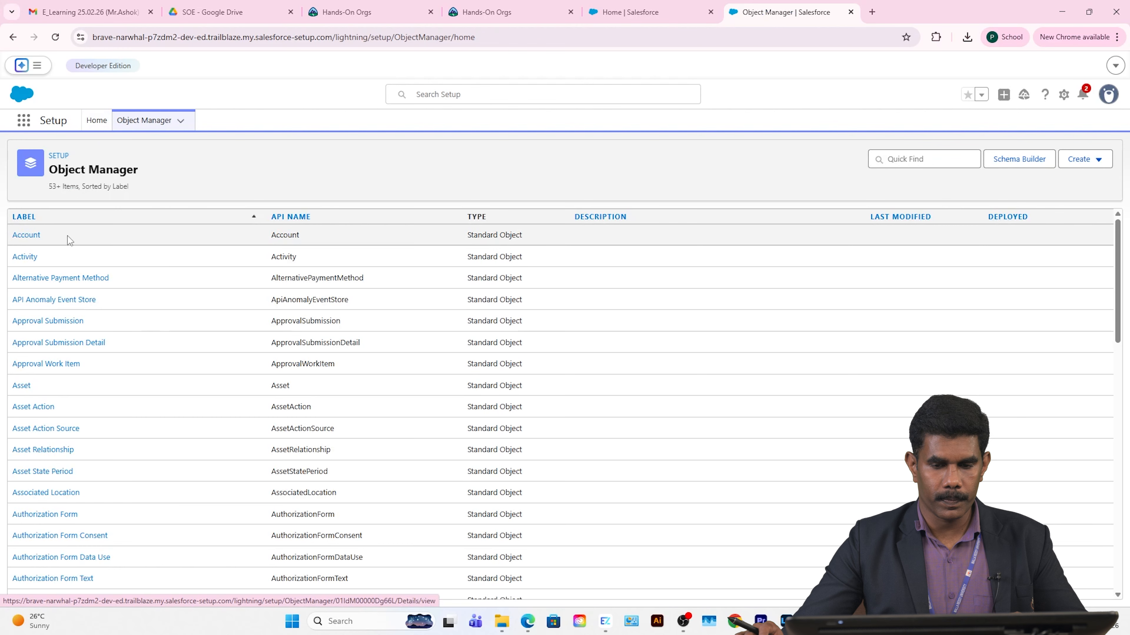
{"action": "left_click", "coordinate": [920, 163]}
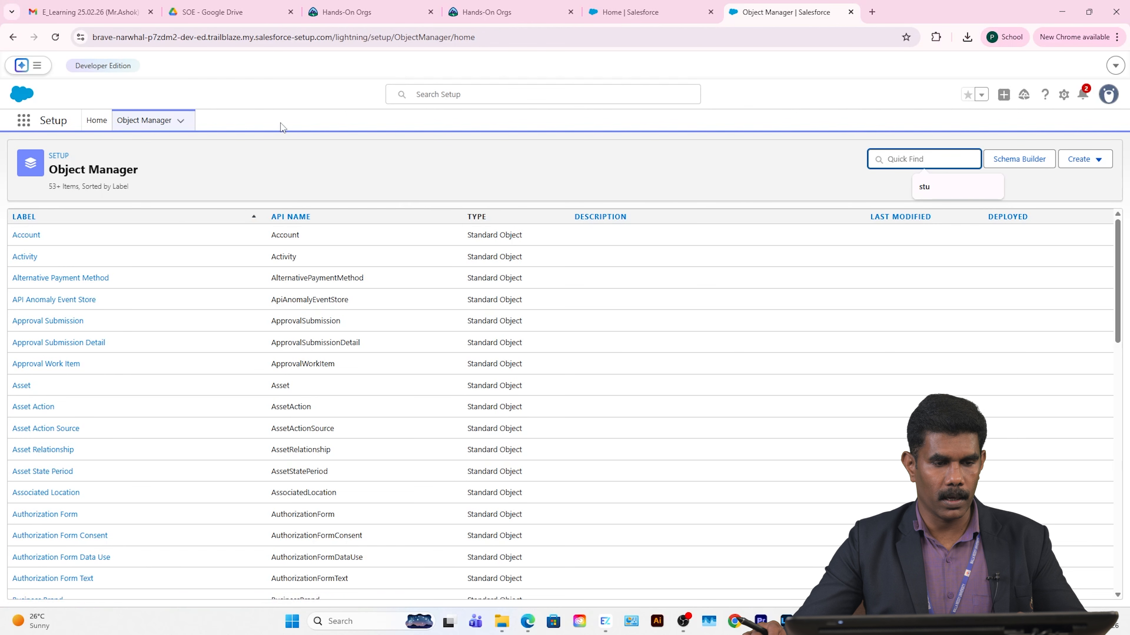
{"action": "left_click", "coordinate": [153, 118]}
{"action": "left_click", "coordinate": [898, 159]}
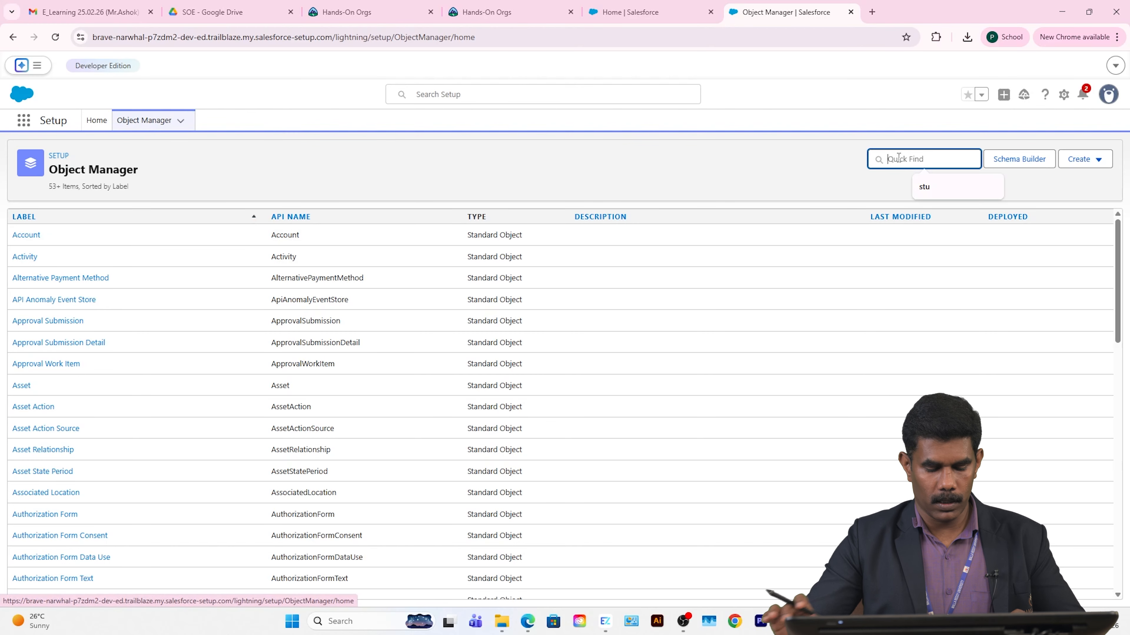
{"action": "type", "text": "d"}
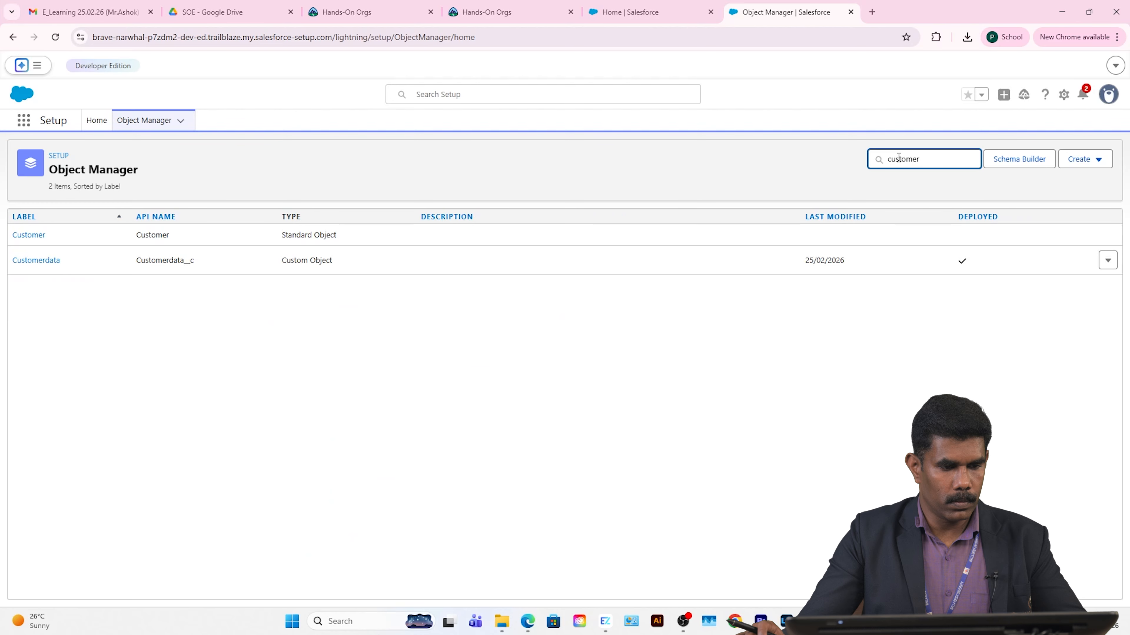
Step: Open the Customerdata object and show its Fields & Relationships list
{"action": "left_click", "coordinate": [38, 261]}
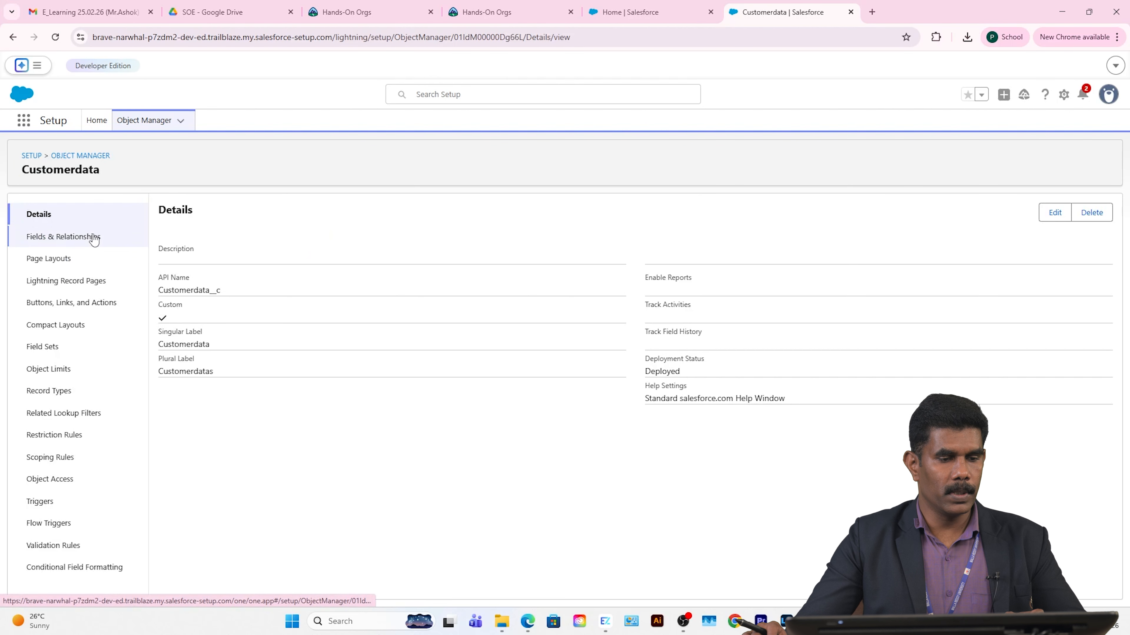
{"action": "left_click", "coordinate": [83, 238]}
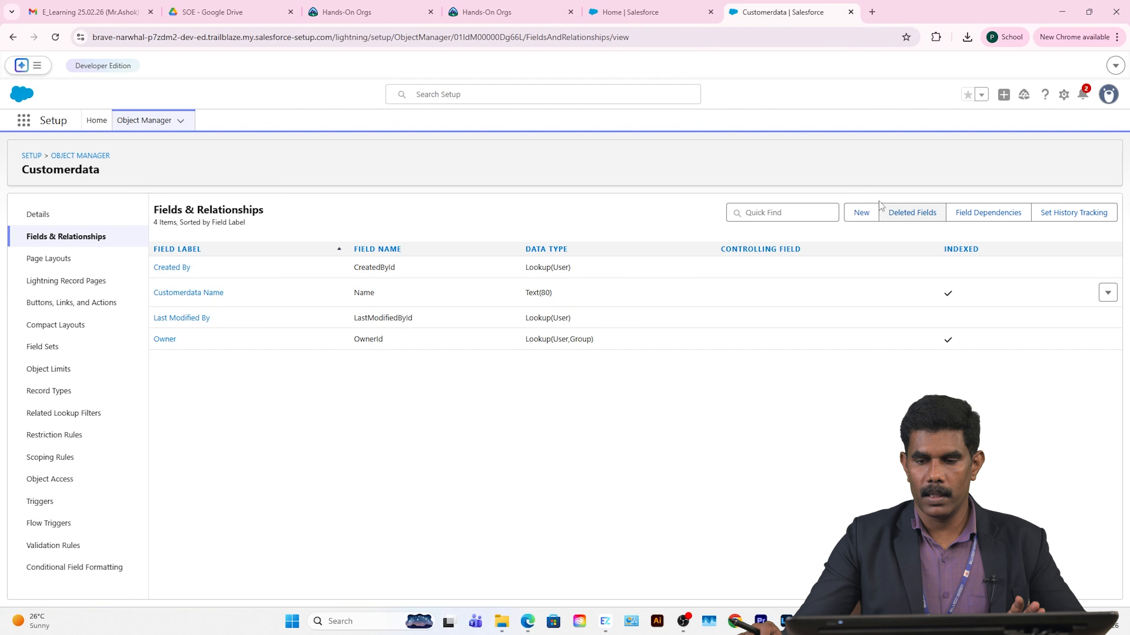
Step: Begin a new Customerdata custom field with the Number data type
{"action": "left_click", "coordinate": [862, 214]}
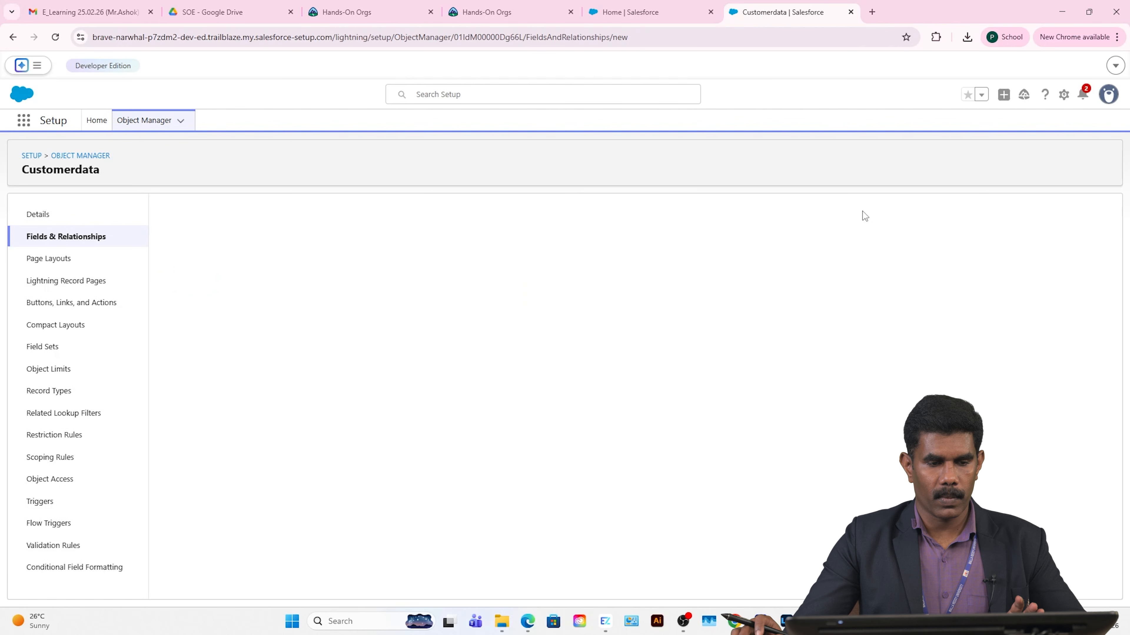
{"action": "scroll", "coordinate": [283, 379], "scroll_direction": "down", "scroll_amount": 5}
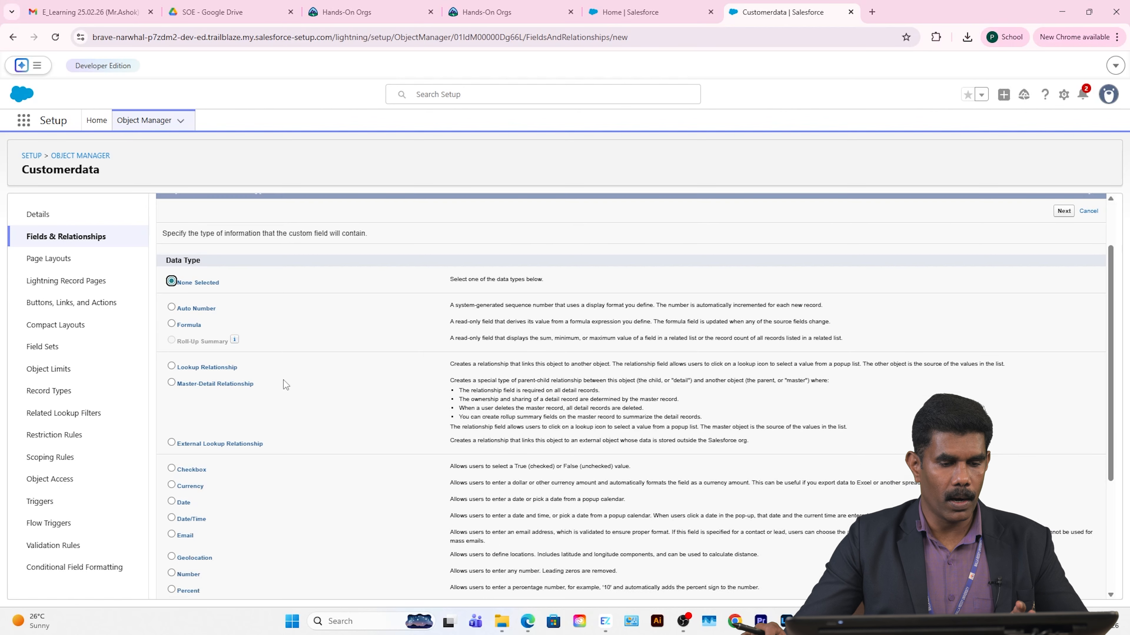
{"action": "scroll", "coordinate": [250, 311], "scroll_direction": "up", "scroll_amount": 1}
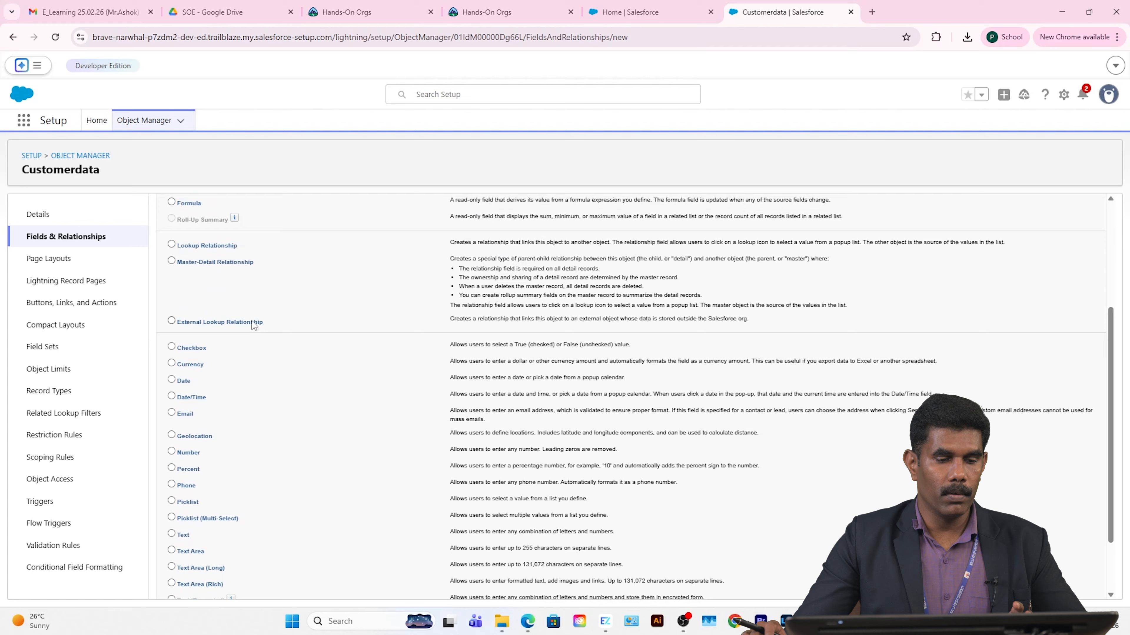
{"action": "scroll", "coordinate": [242, 412], "scroll_direction": "down", "scroll_amount": 1}
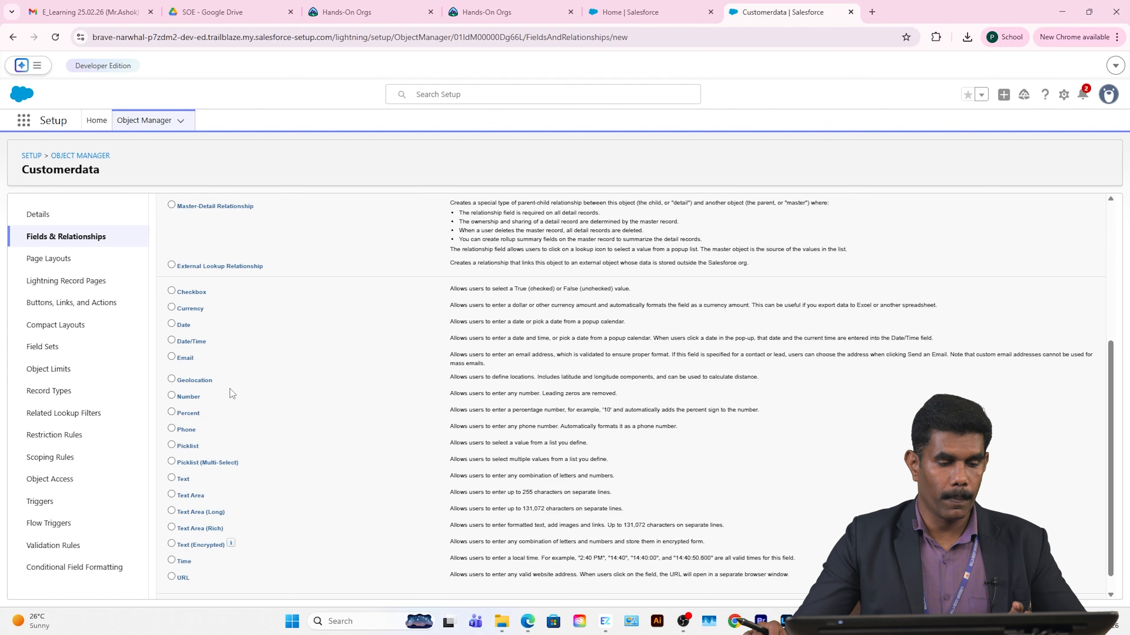
{"action": "left_click", "coordinate": [172, 396]}
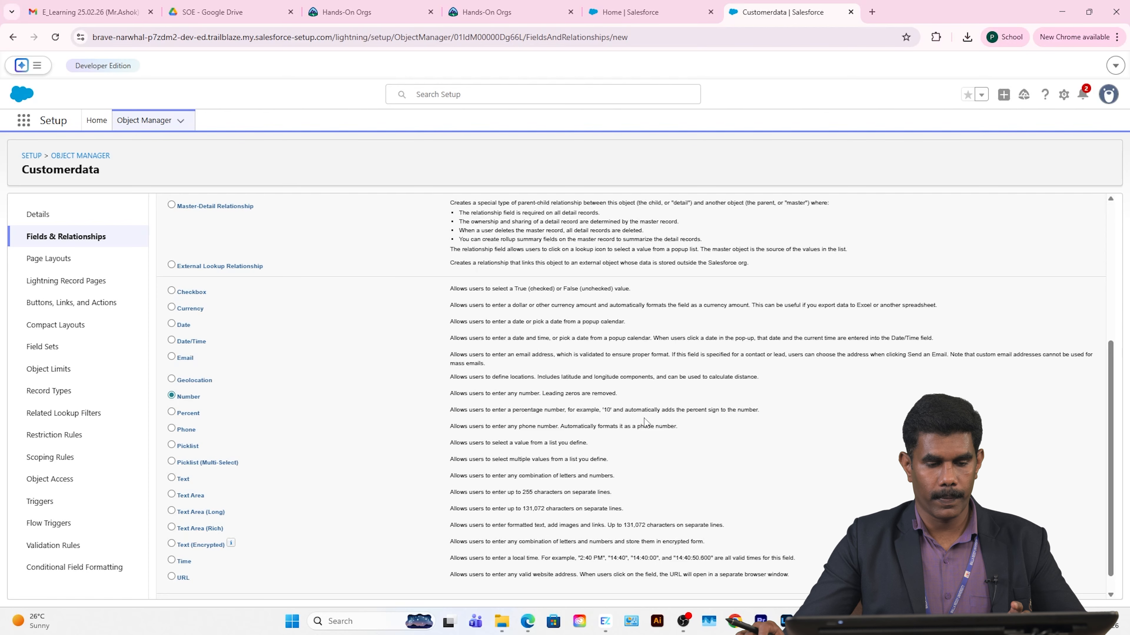
{"action": "scroll", "coordinate": [810, 459], "scroll_direction": "up", "scroll_amount": 3}
{"action": "scroll", "coordinate": [1060, 441], "scroll_direction": "down", "scroll_amount": 3}
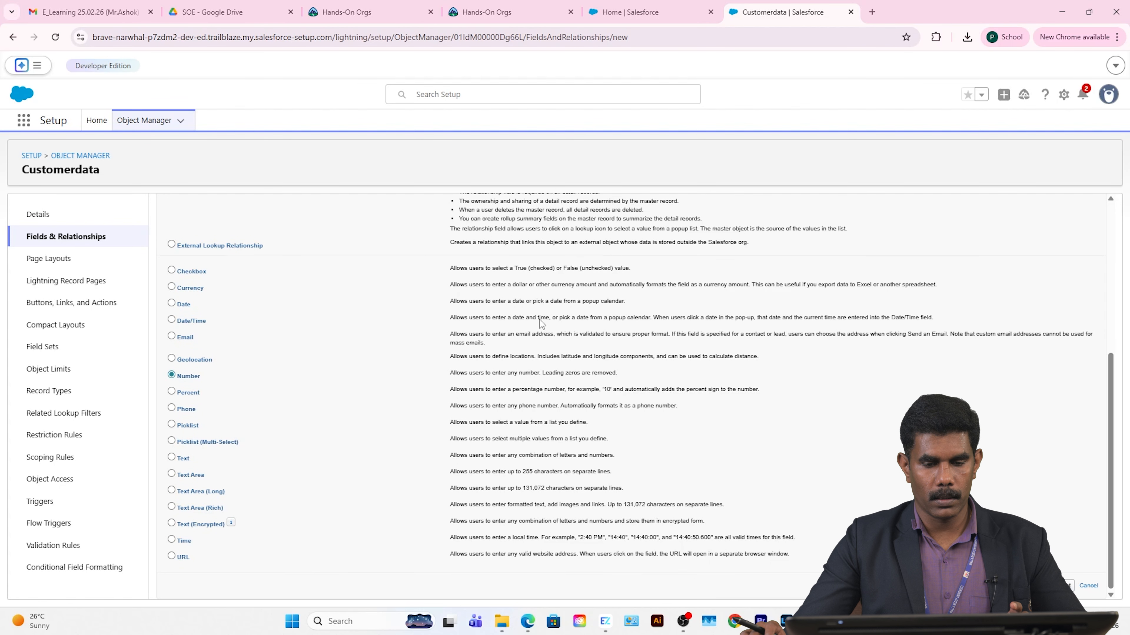
{"action": "key", "text": "Return"}
Step: Label the field 'Mobile Number' with length 10 and mark it required
{"action": "left_click", "coordinate": [410, 295]}
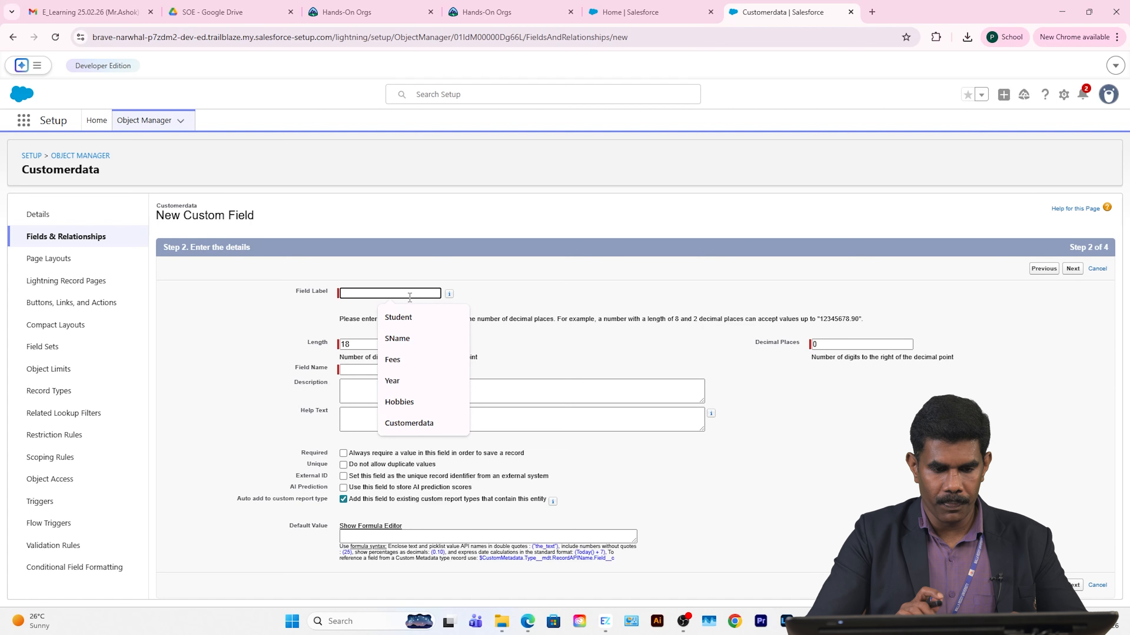
{"action": "type", "text": "m"}
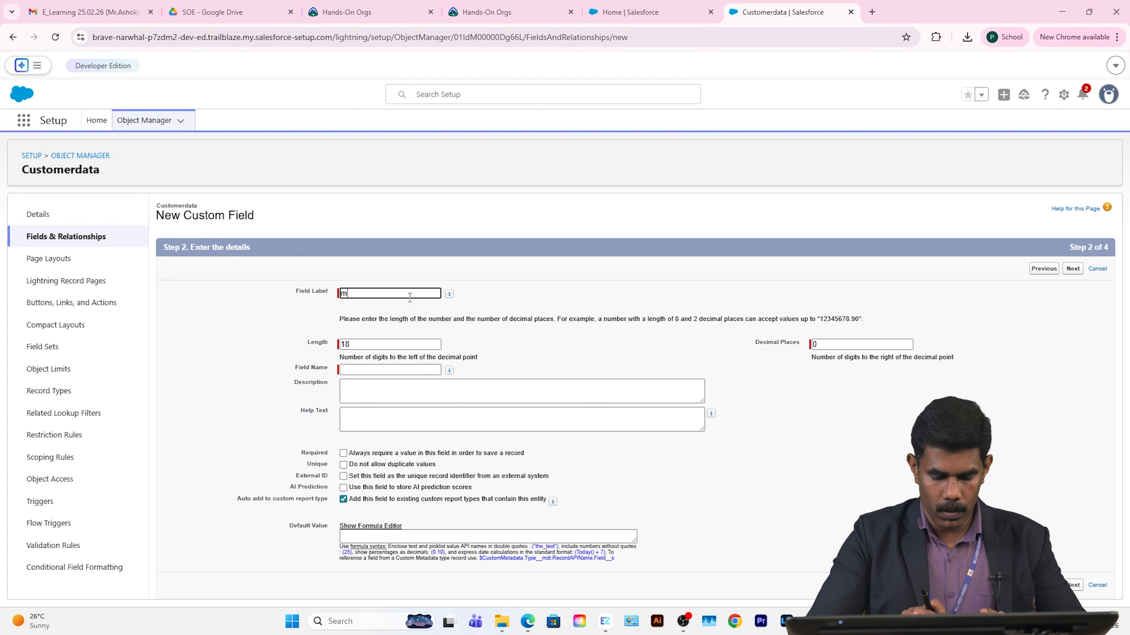
{"action": "type", "text": "obilr Number"}
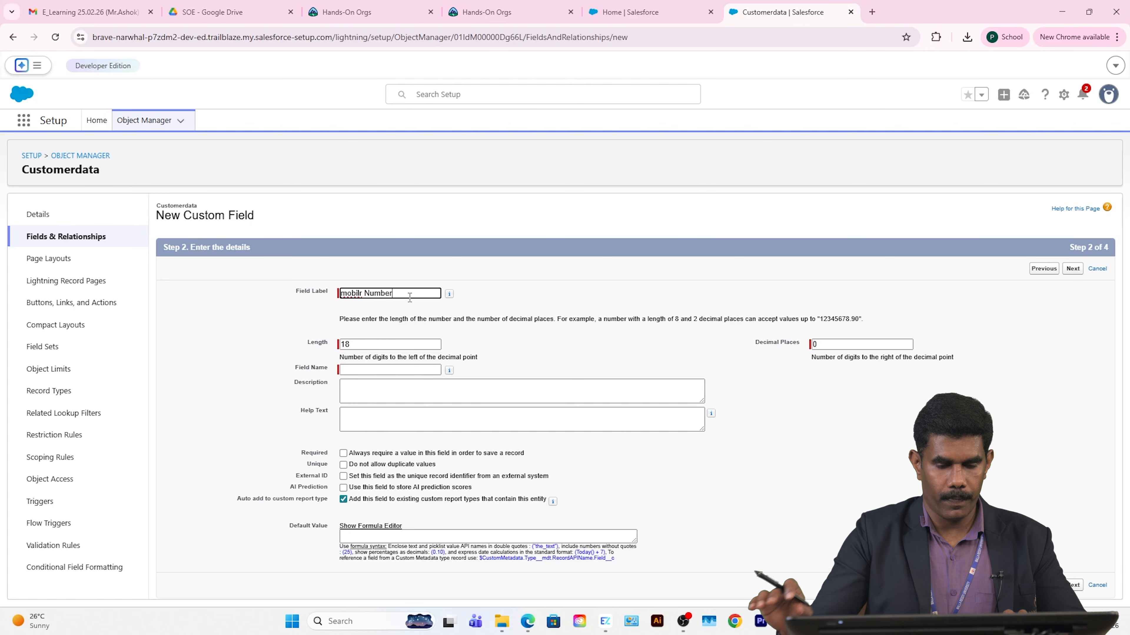
{"action": "left_click_drag", "start_coordinate": [394, 294], "coordinate": [279, 293]}
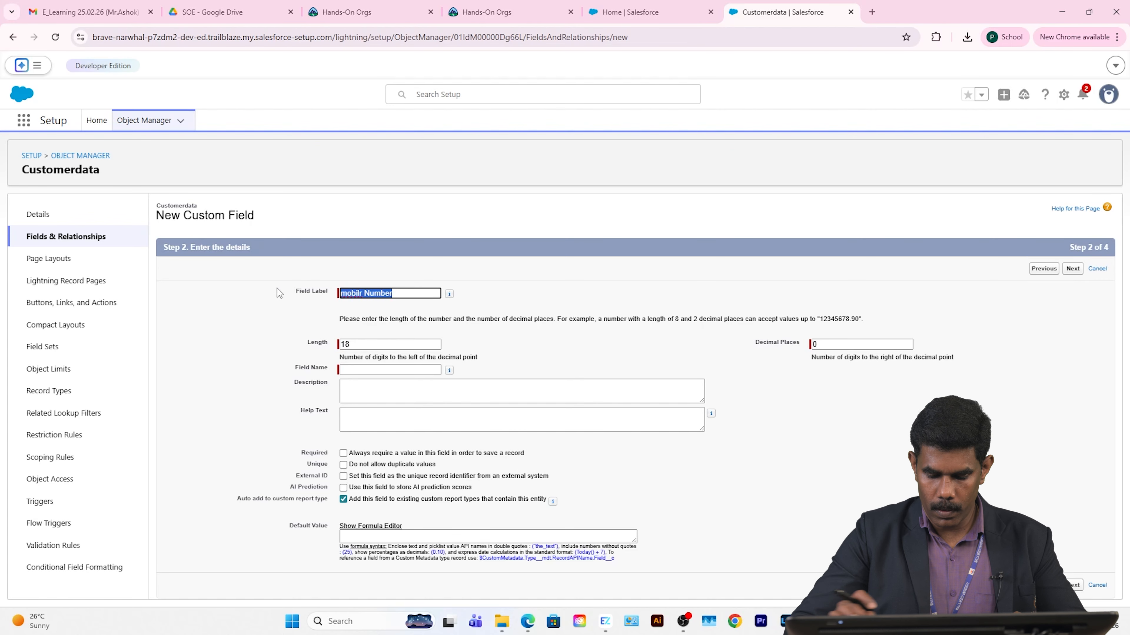
{"action": "type", "text": "M"}
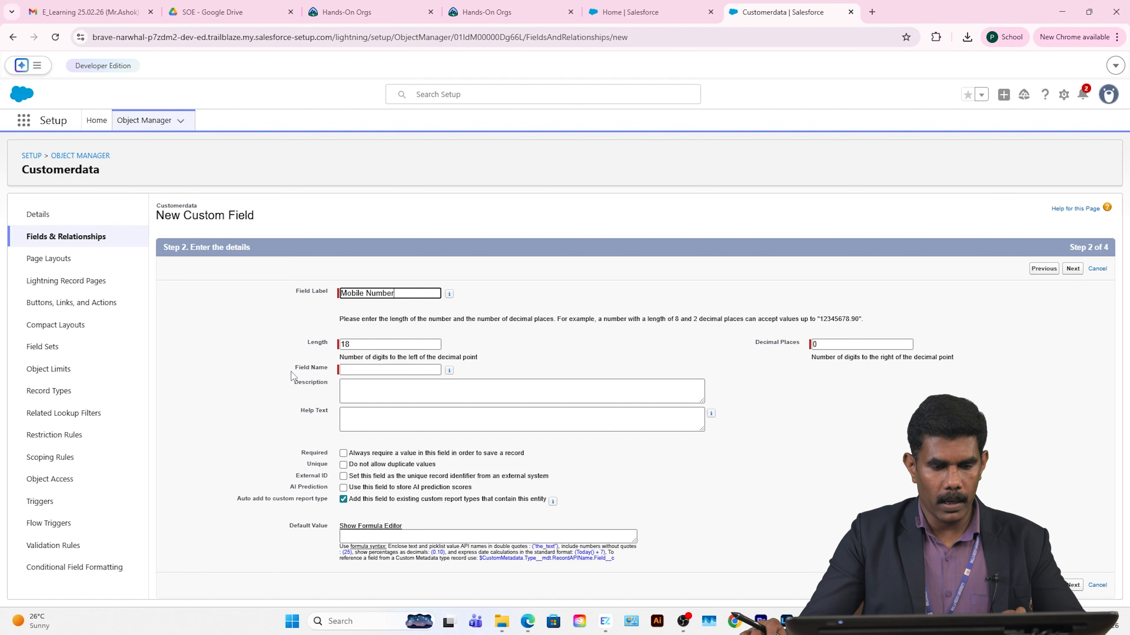
{"action": "key", "text": "Tab"}
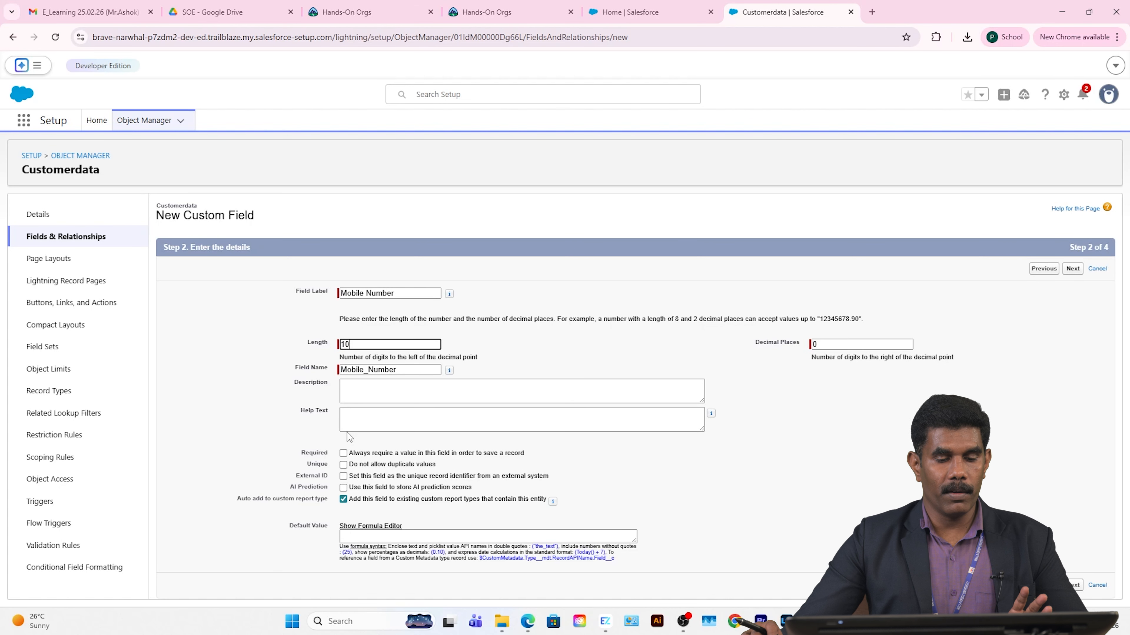
{"action": "left_click", "coordinate": [343, 453]}
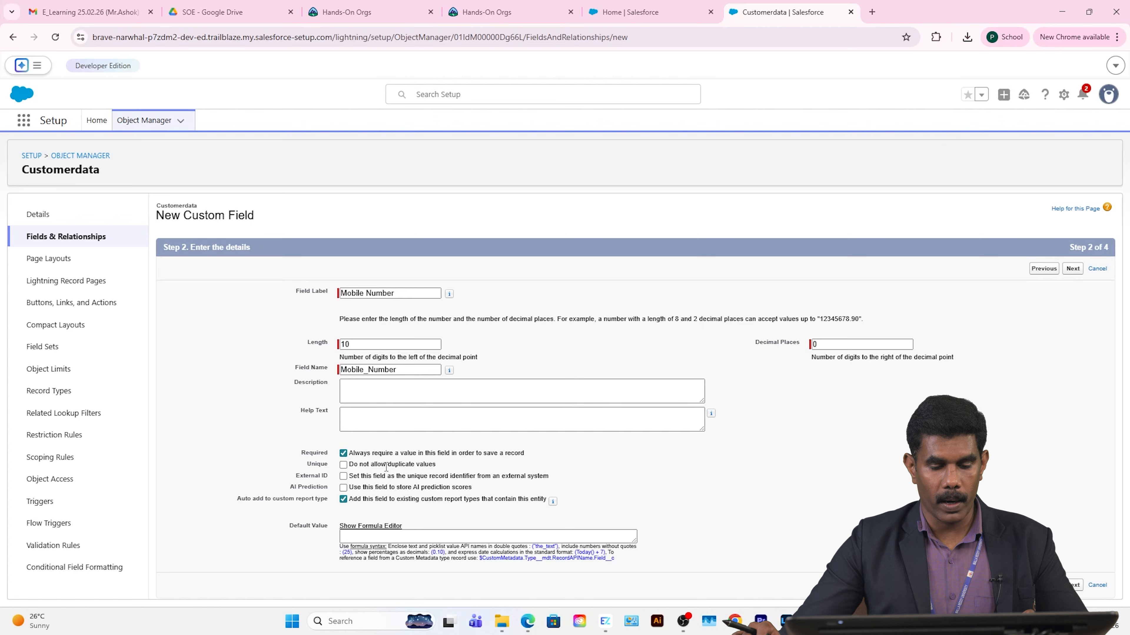
{"action": "left_click", "coordinate": [1080, 585]}
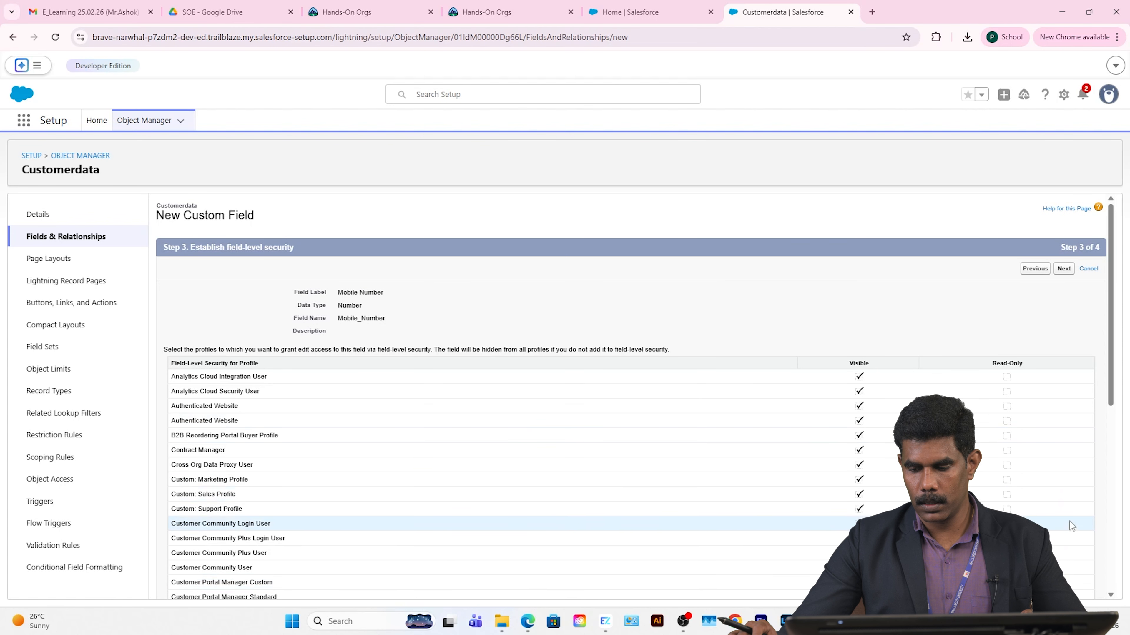
Step: Keep default field-level security and page layouts, then save Mobile Number
{"action": "left_click", "coordinate": [1063, 269]}
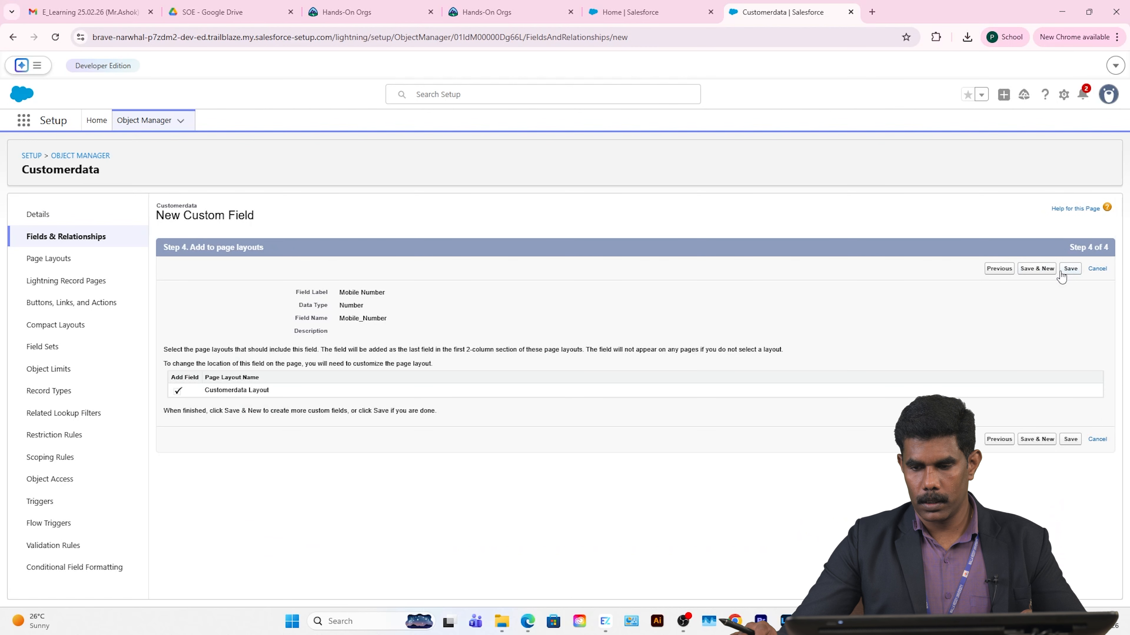
{"action": "left_click", "coordinate": [1070, 269]}
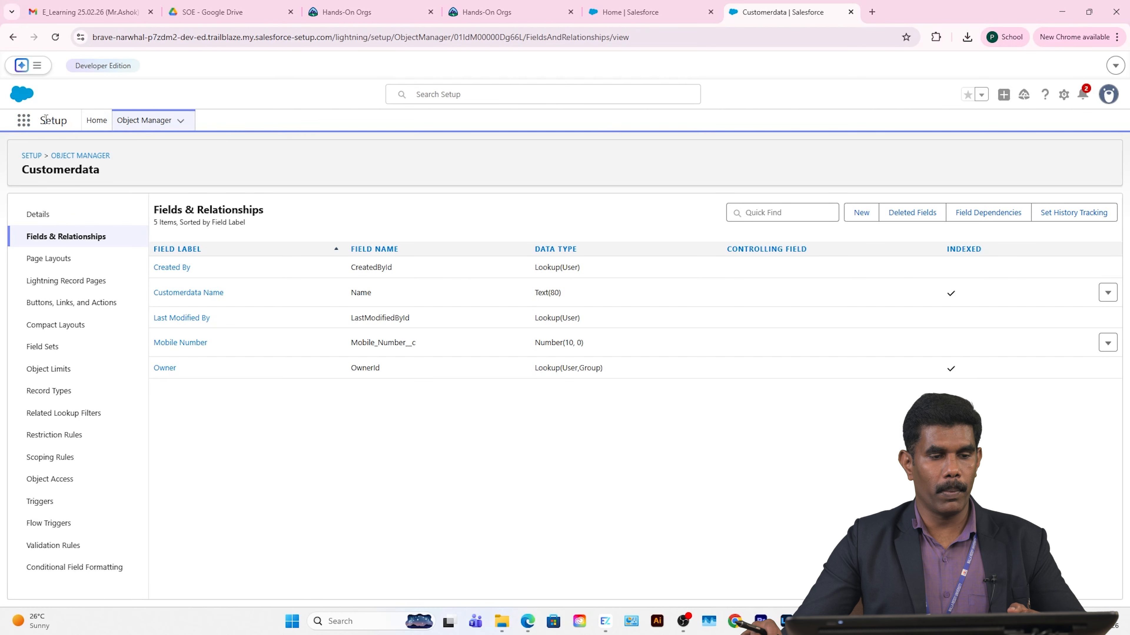
Step: Launch the Sales app by searching 'sales' in the App Launcher
{"action": "left_click", "coordinate": [24, 120]}
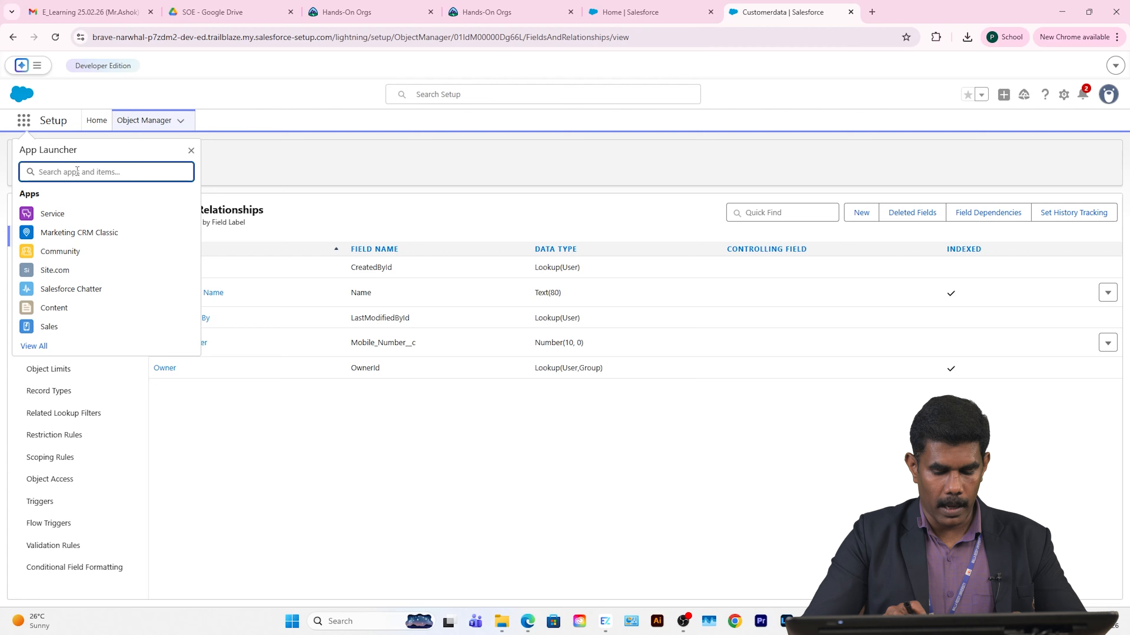
{"action": "type", "text": "sale"}
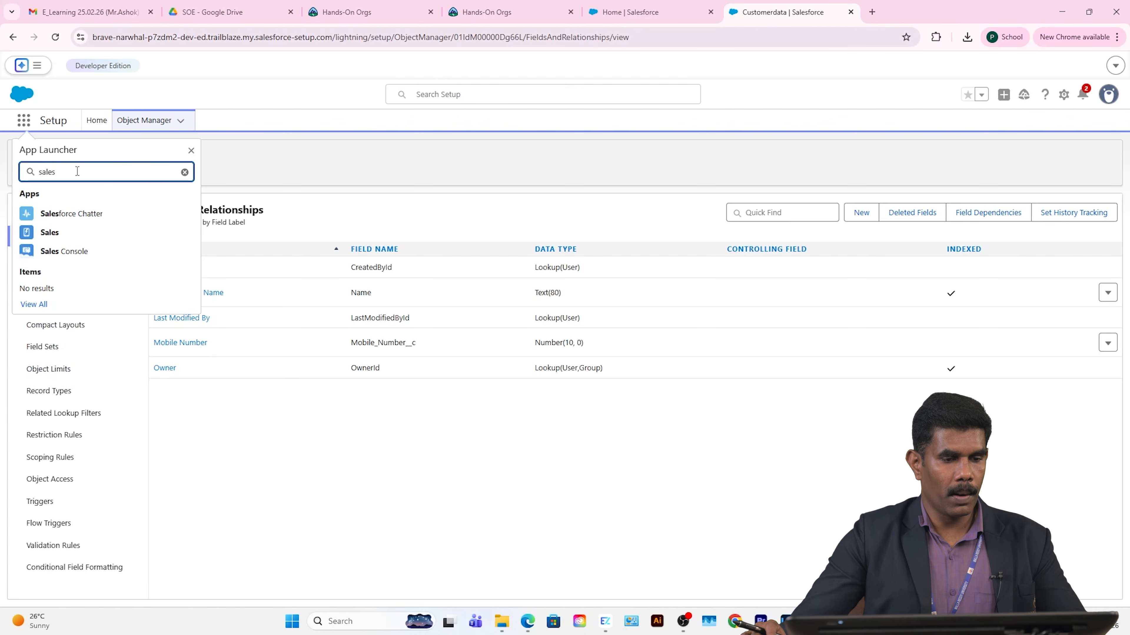
{"action": "type", "text": "s"}
{"action": "left_click", "coordinate": [52, 235]}
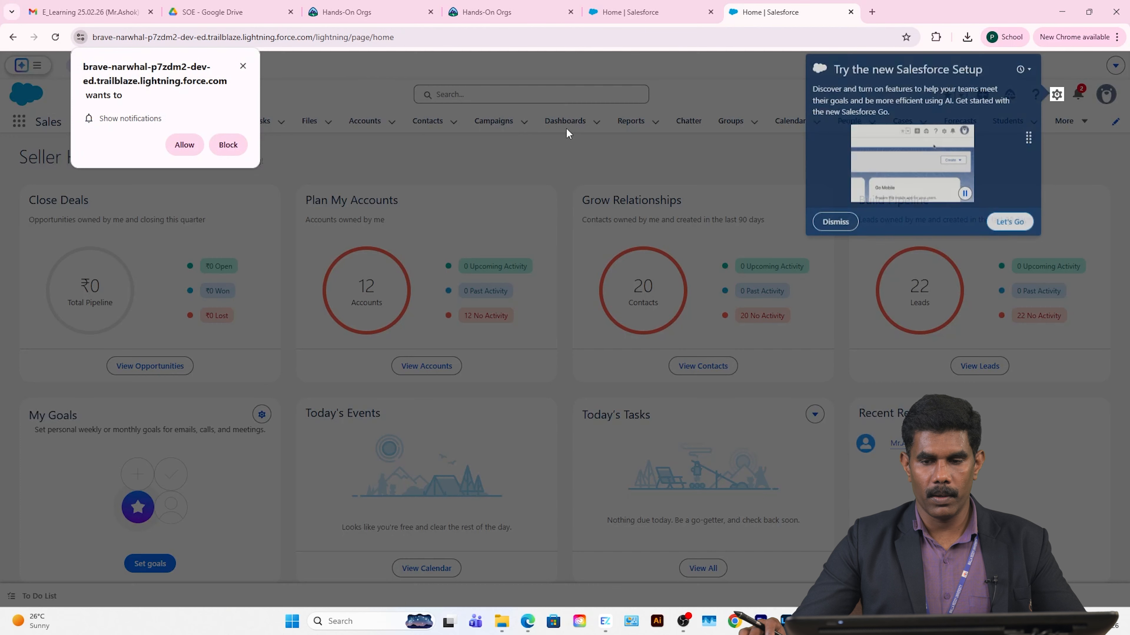
Step: Dismiss the setup and notification popups and open Customerdatas from the More menu
{"action": "left_click", "coordinate": [835, 221]}
{"action": "left_click", "coordinate": [243, 66]}
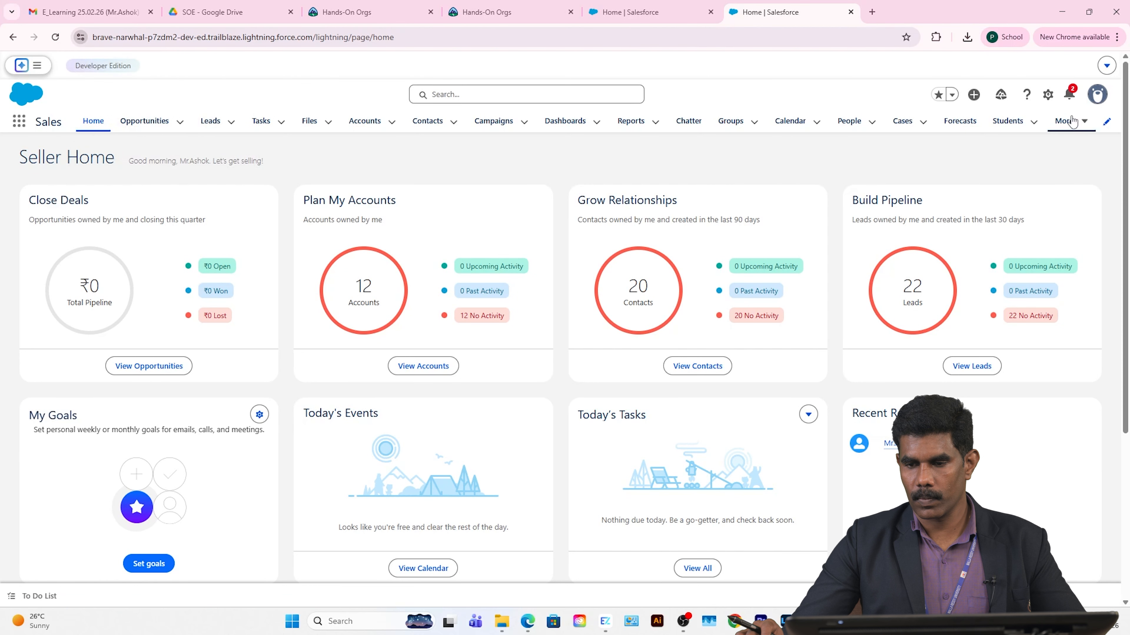
{"action": "left_click", "coordinate": [1069, 128]}
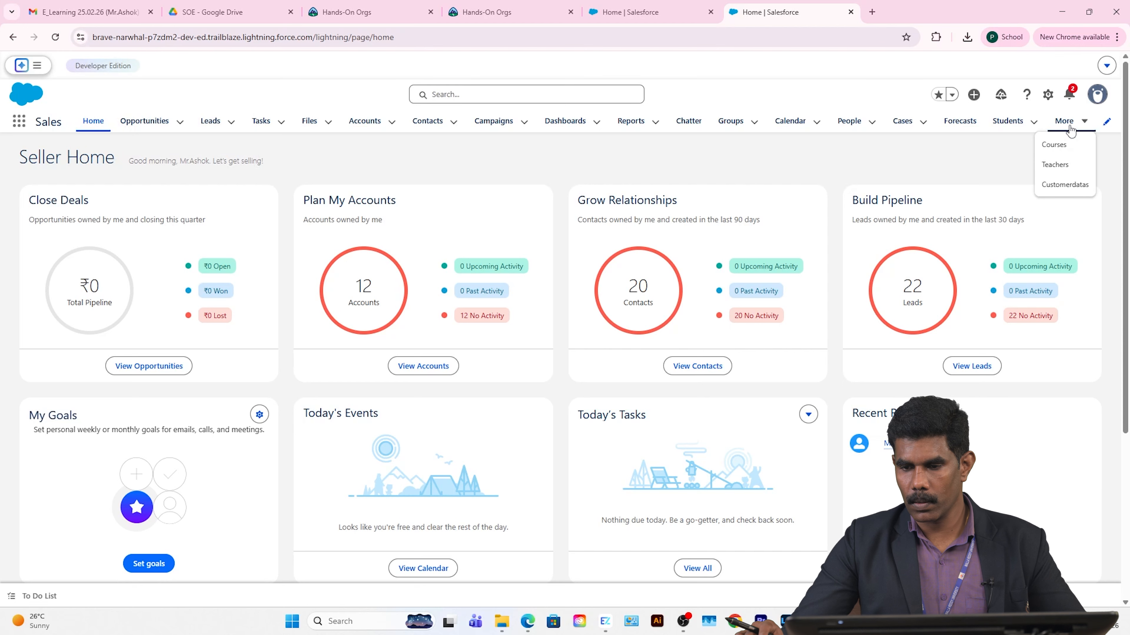
{"action": "left_click", "coordinate": [1080, 187]}
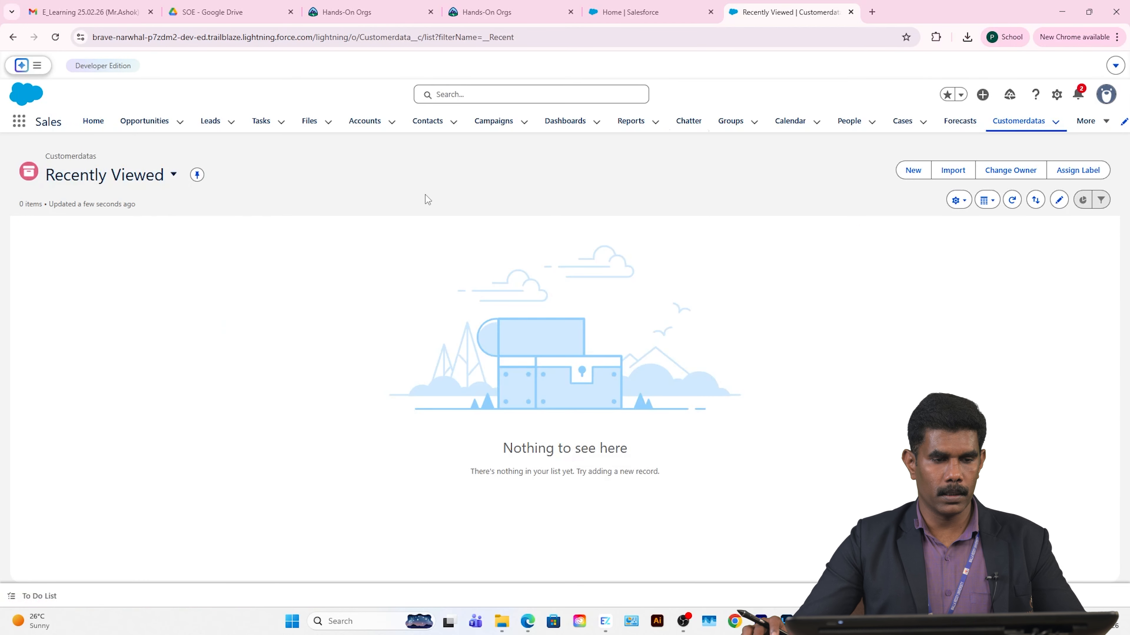
Step: Create and save a Customerdata record named 'MRU' with a 10-digit mobile number
{"action": "left_click", "coordinate": [908, 172]}
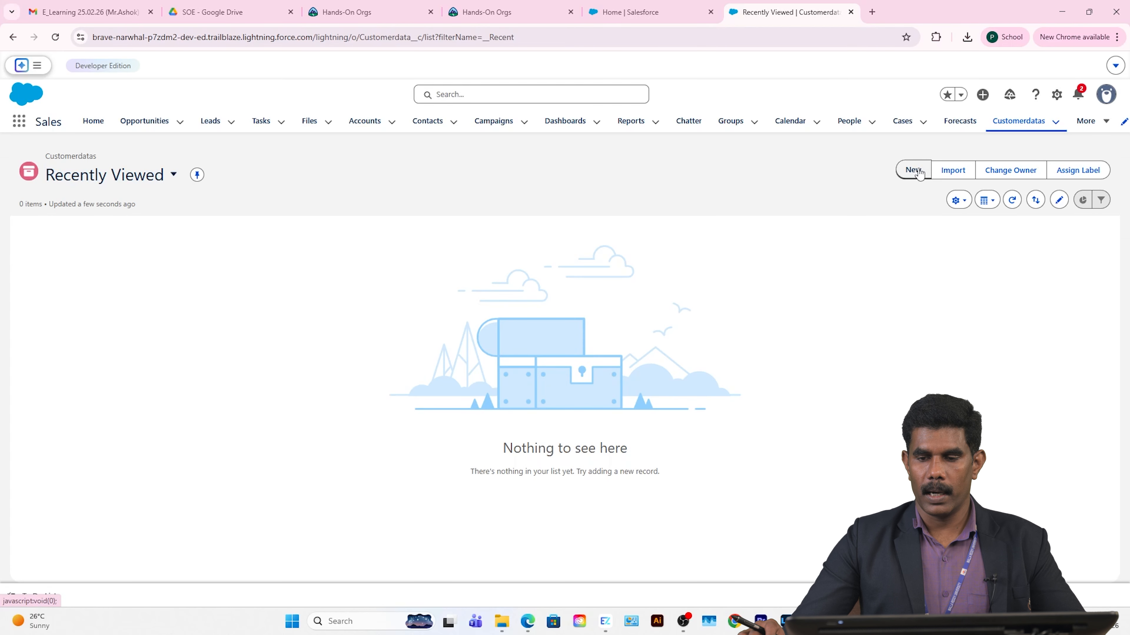
{"action": "left_click", "coordinate": [918, 171]}
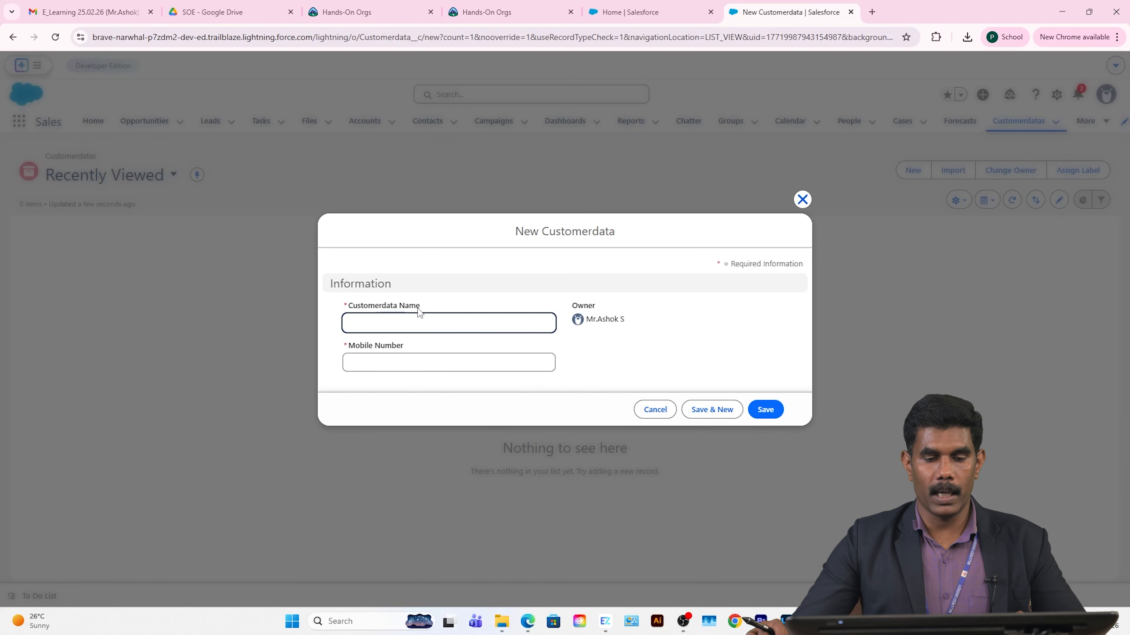
{"action": "left_click", "coordinate": [383, 322]}
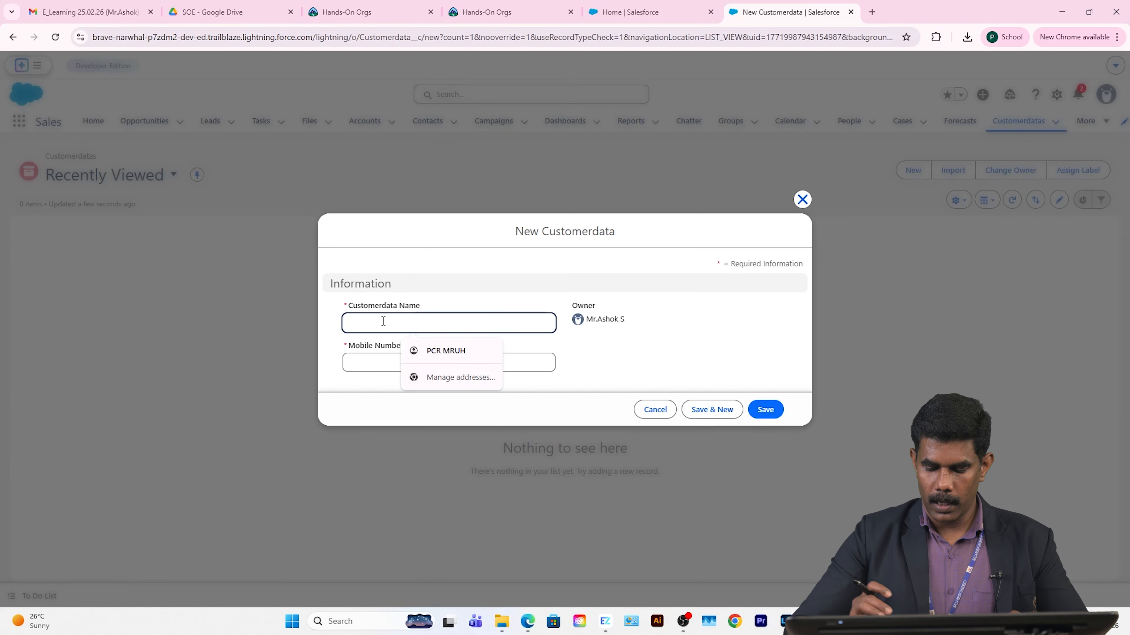
{"action": "type", "text": "MRU"}
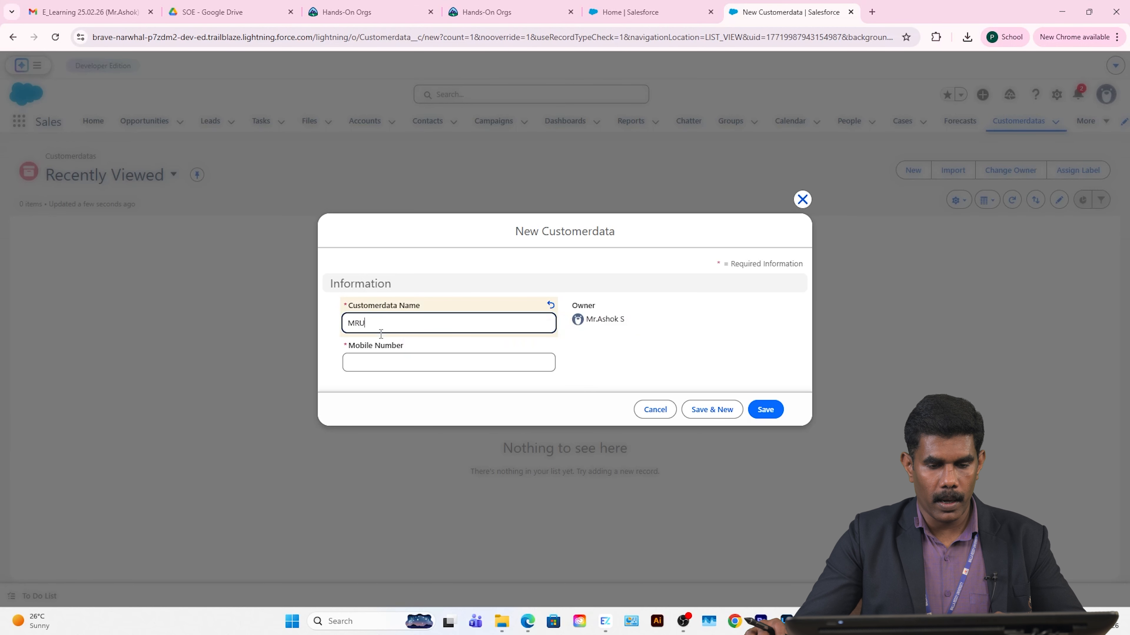
{"action": "left_click", "coordinate": [403, 364]}
{"action": "type", "text": "1"}
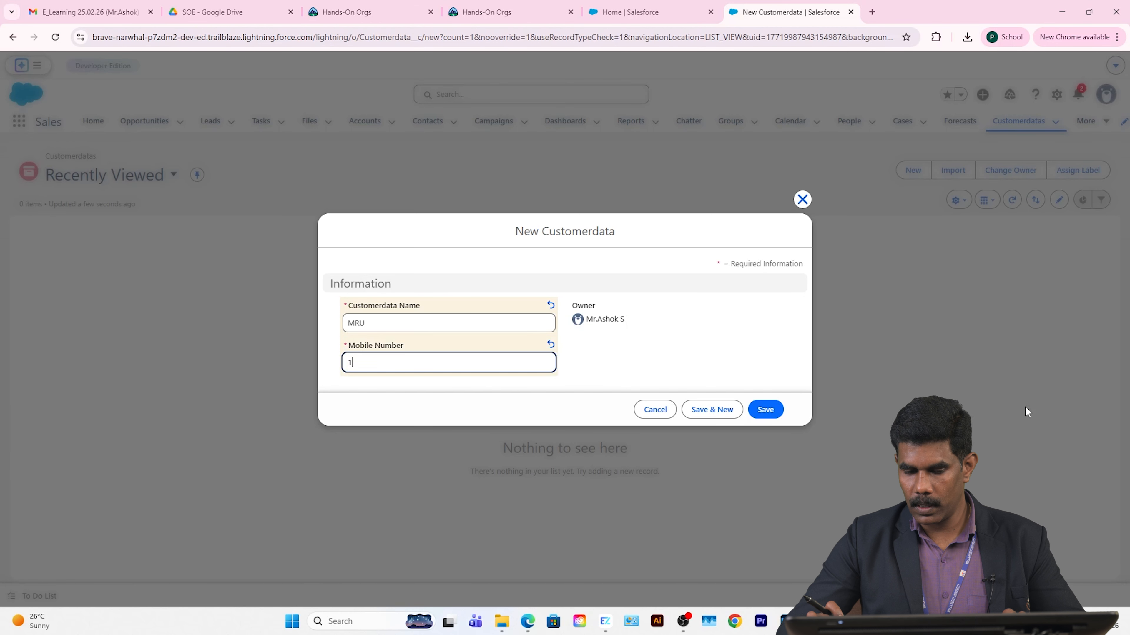
{"action": "type", "text": "23456"}
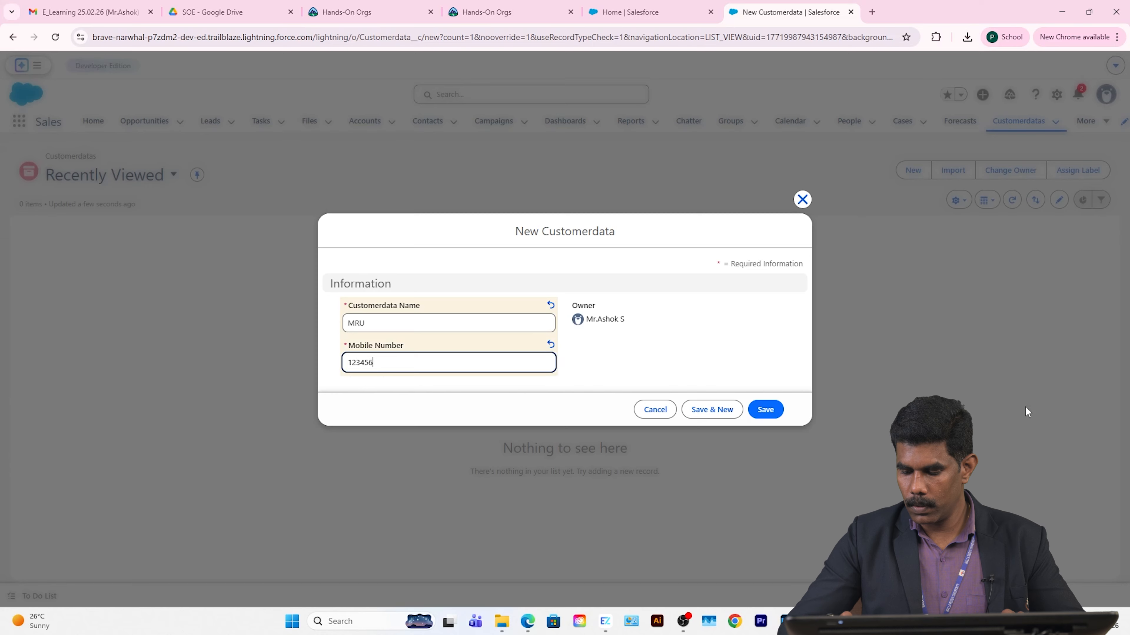
{"action": "type", "text": "7890"}
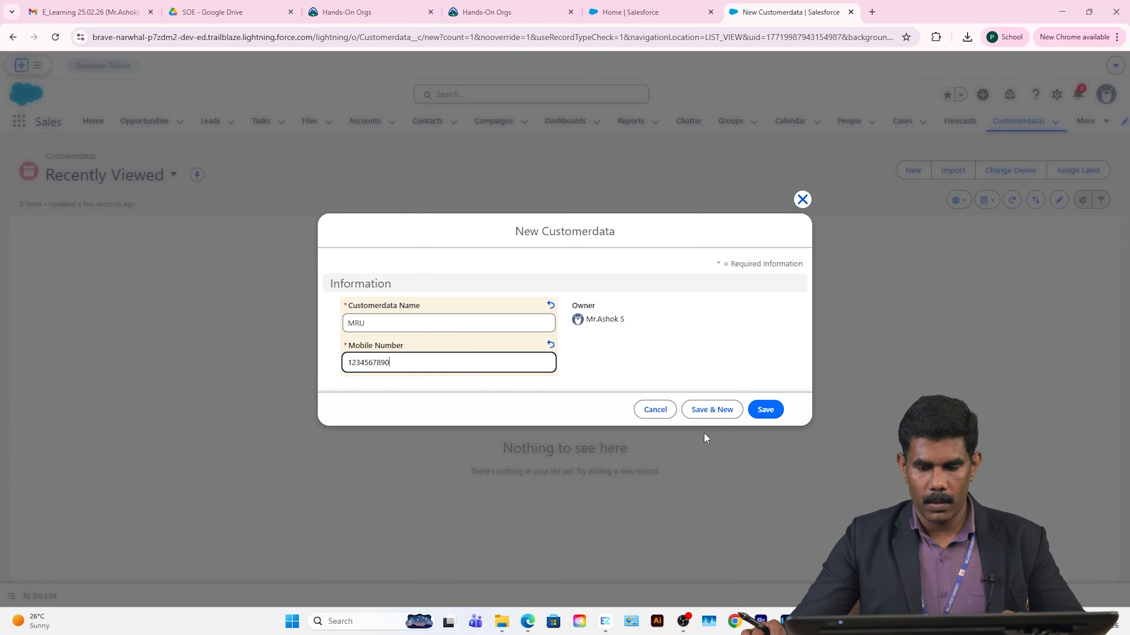
{"action": "left_click", "coordinate": [776, 410]}
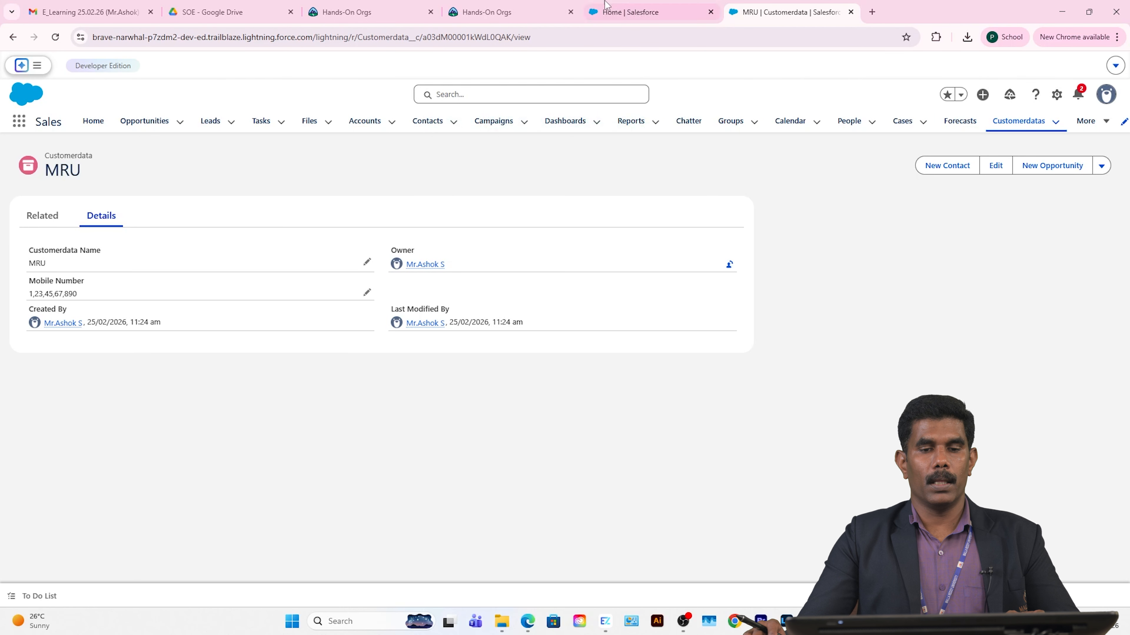
{"action": "mouse_move", "coordinate": [506, 6]}
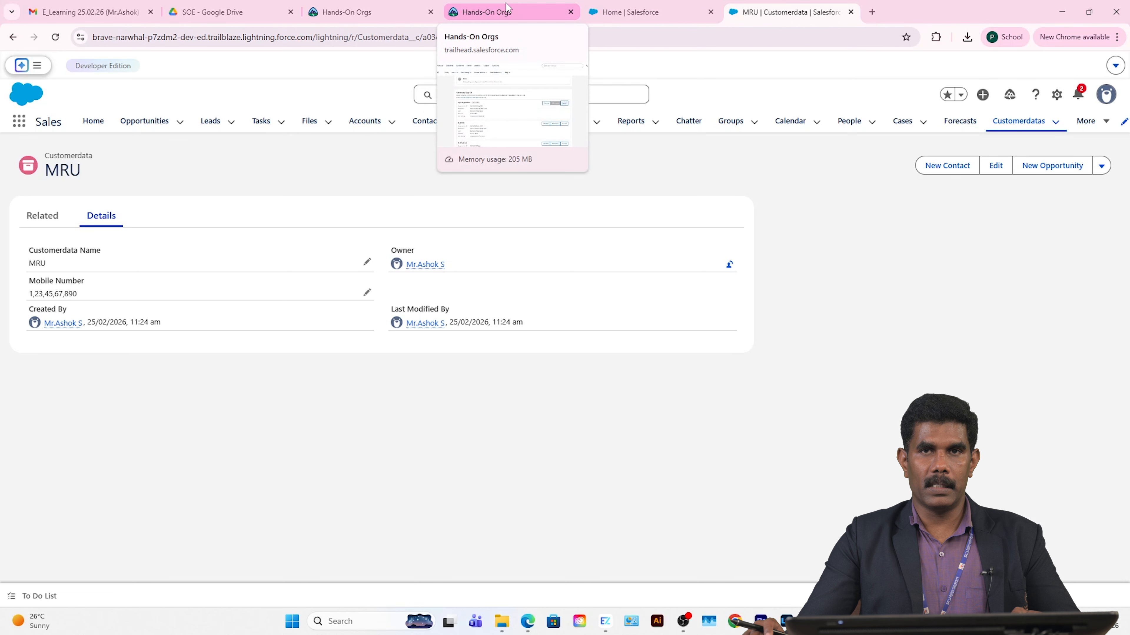